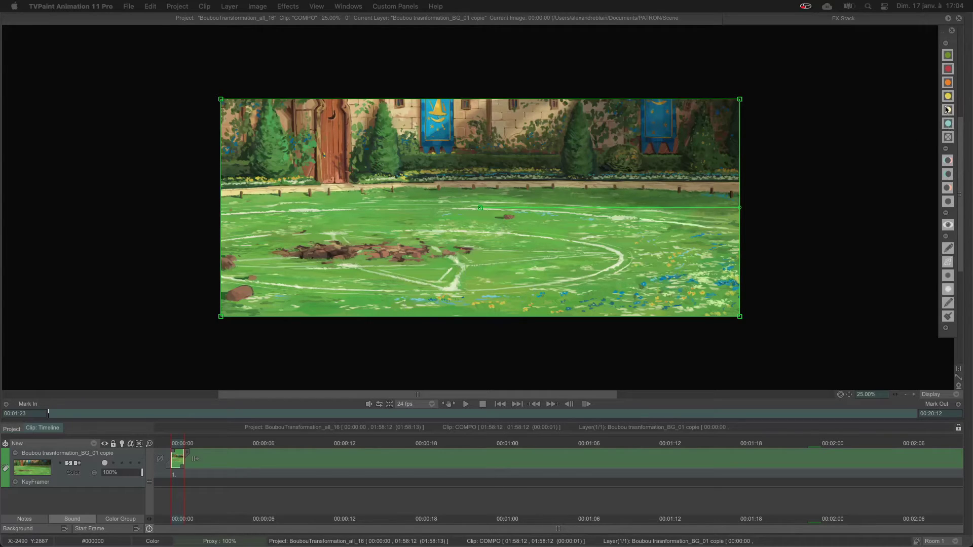
Step: Extend the background layer's exposure to 00:03:00 on the timeline and bring the start of the clip into view
left_click(948, 247)
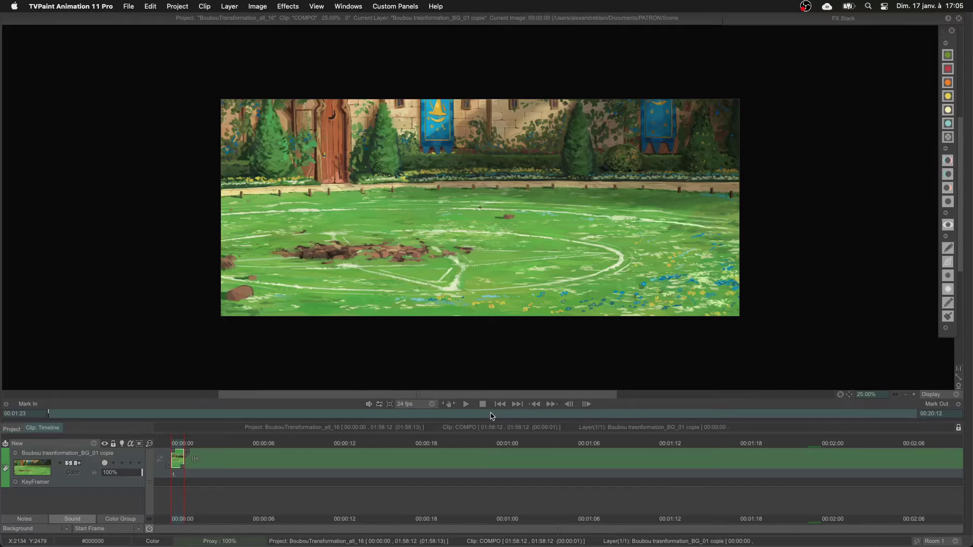
left_click(970, 147)
left_click_drag(189, 465, 782, 462)
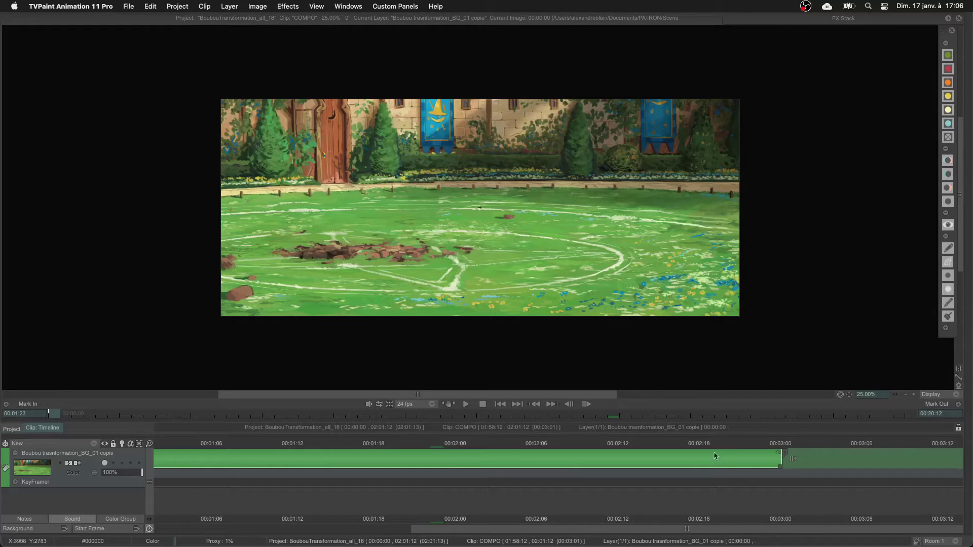
left_click_drag(451, 529, 194, 529)
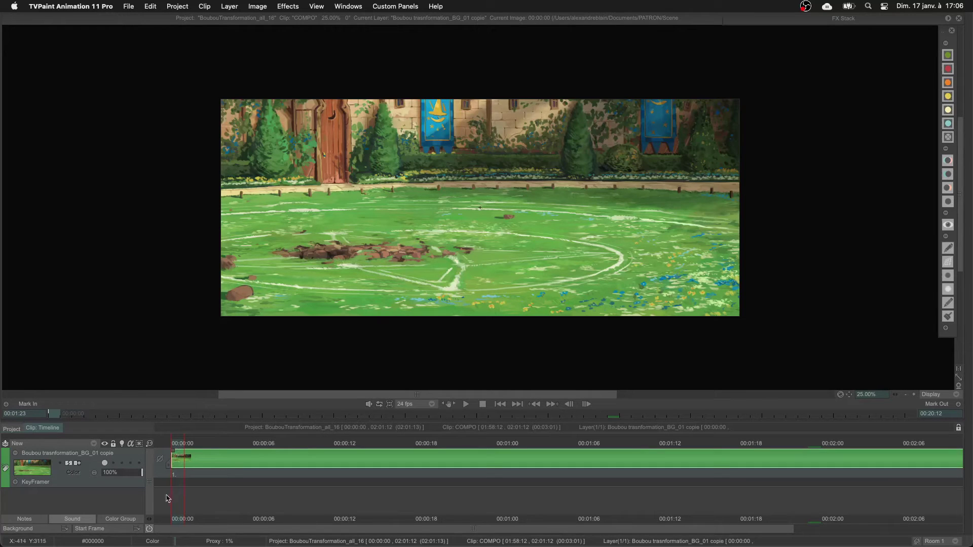
Step: Go to frame 15, show the timeline in frame numbers and back in timecode, and return to the first frame
left_click(367, 443)
left_click_drag(344, 444, 386, 444)
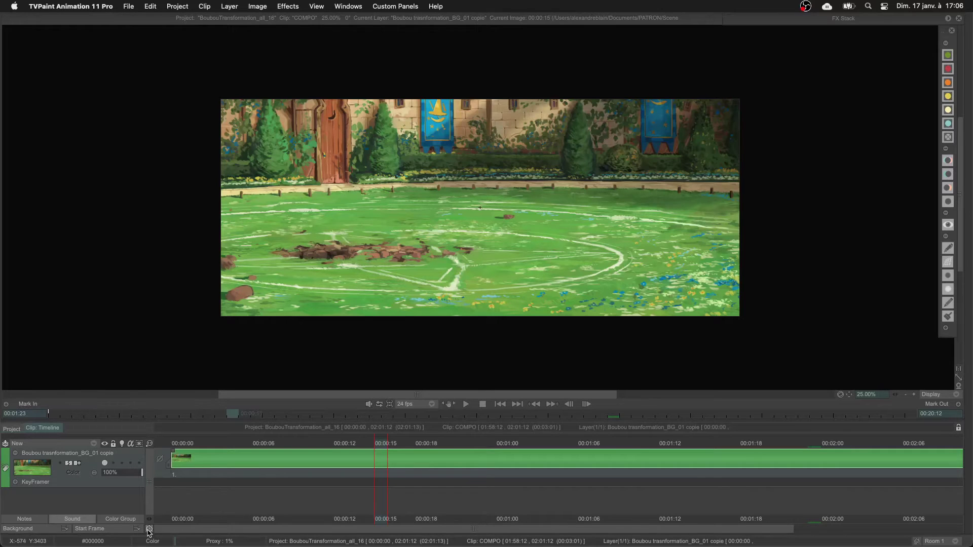
left_click(149, 529)
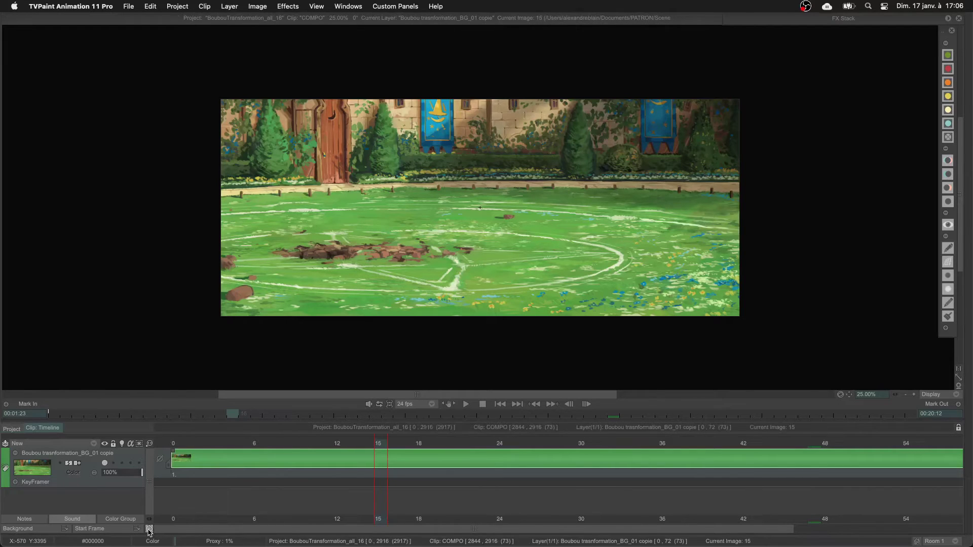
left_click(148, 529)
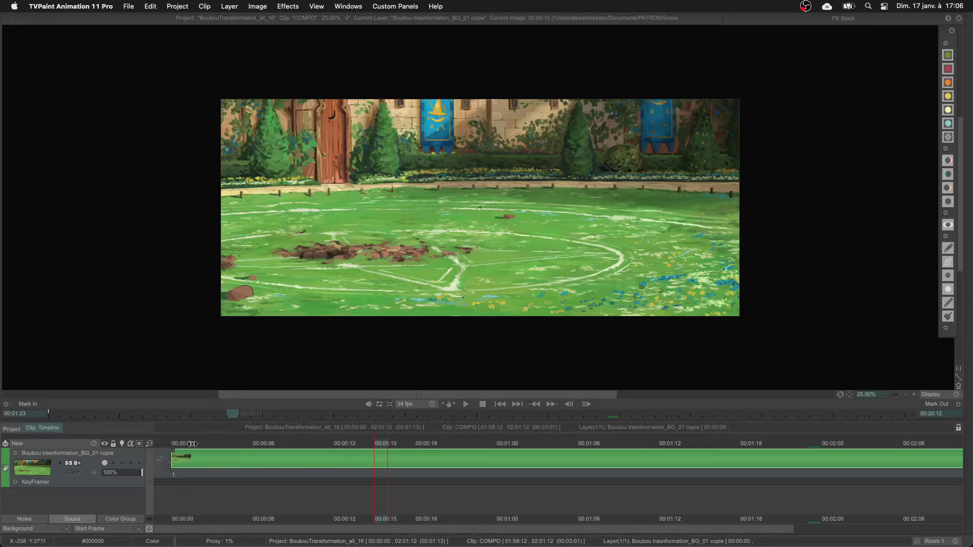
left_click_drag(192, 444, 172, 458)
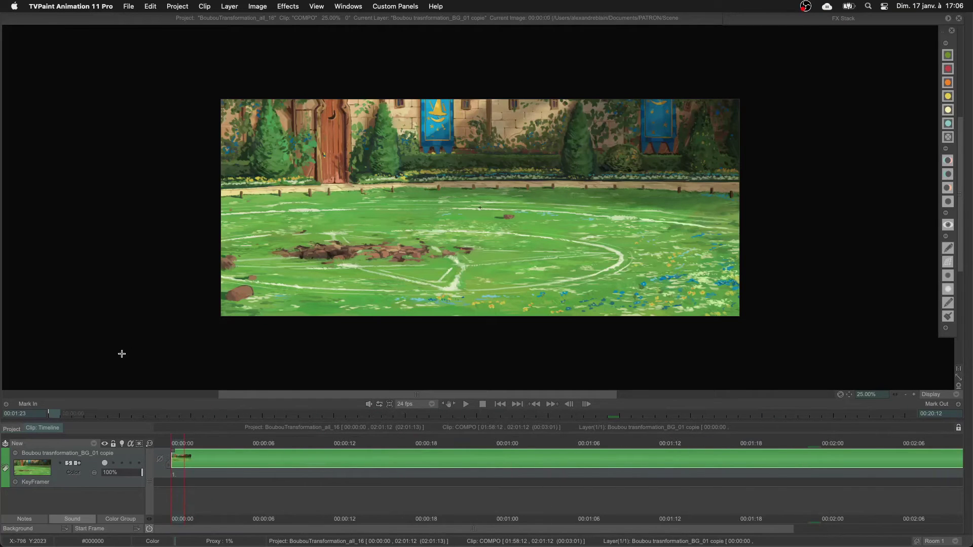
Step: Play and stop the clip, and extend the background layer's exposure to 00:05:00
key("Return")
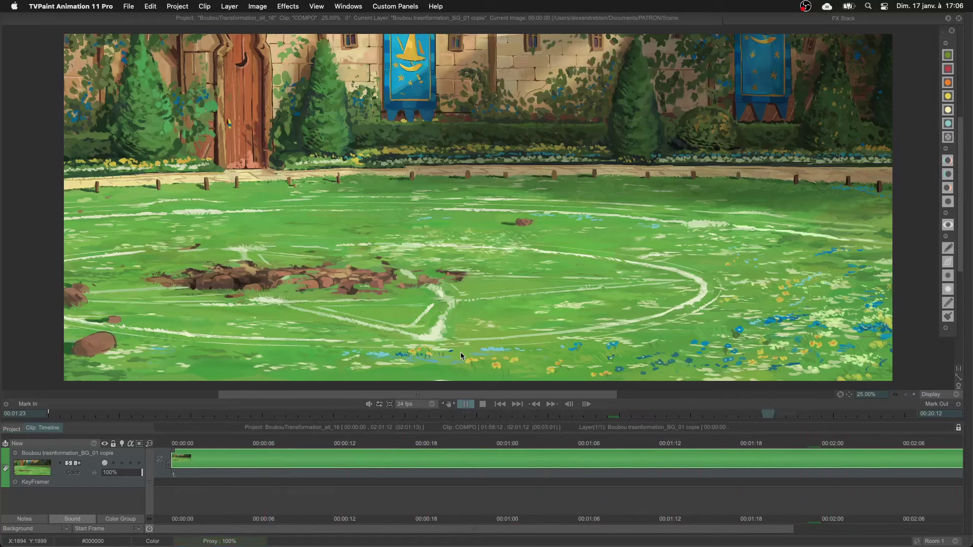
key("Return")
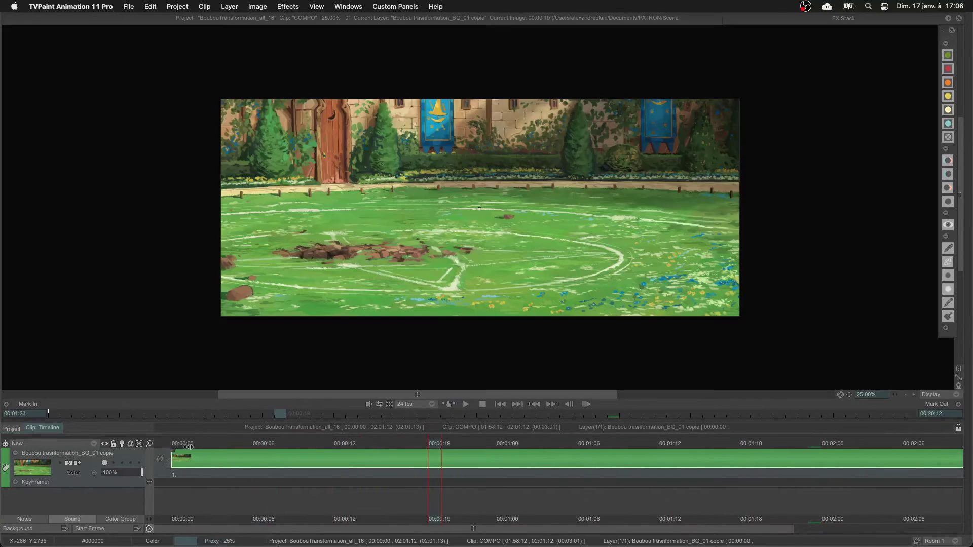
left_click_drag(456, 528, 653, 527)
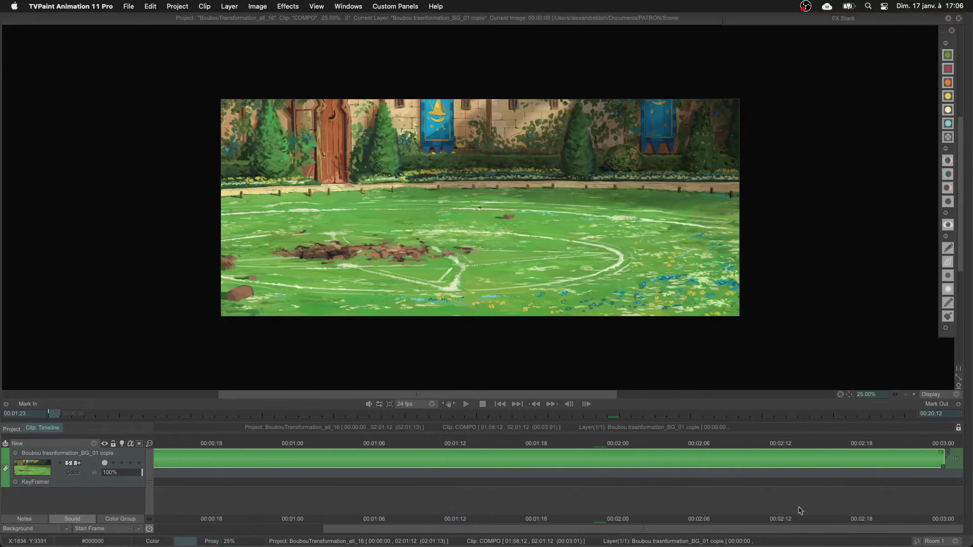
left_click_drag(944, 466, 863, 452)
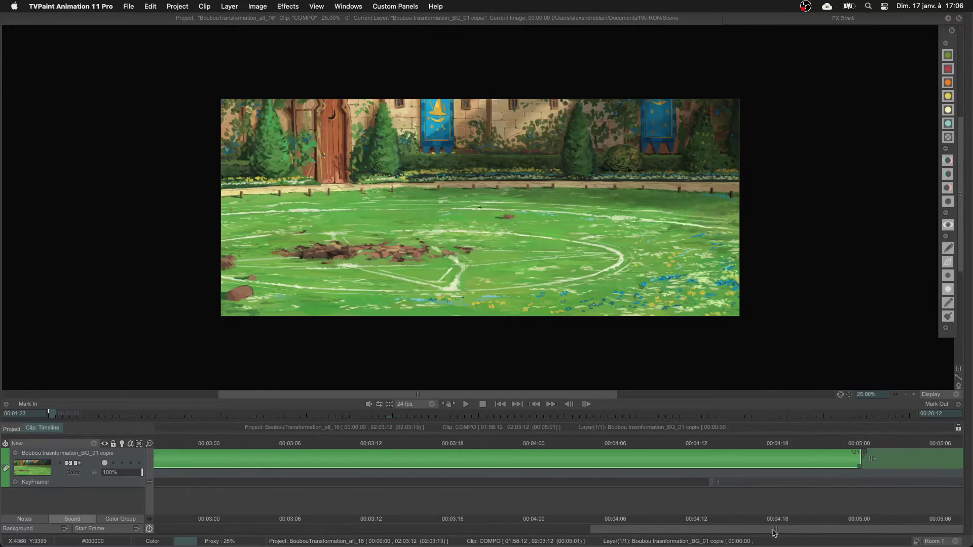
Step: Play the extended clip, stop it, and return the playhead to the first frame
key("Return")
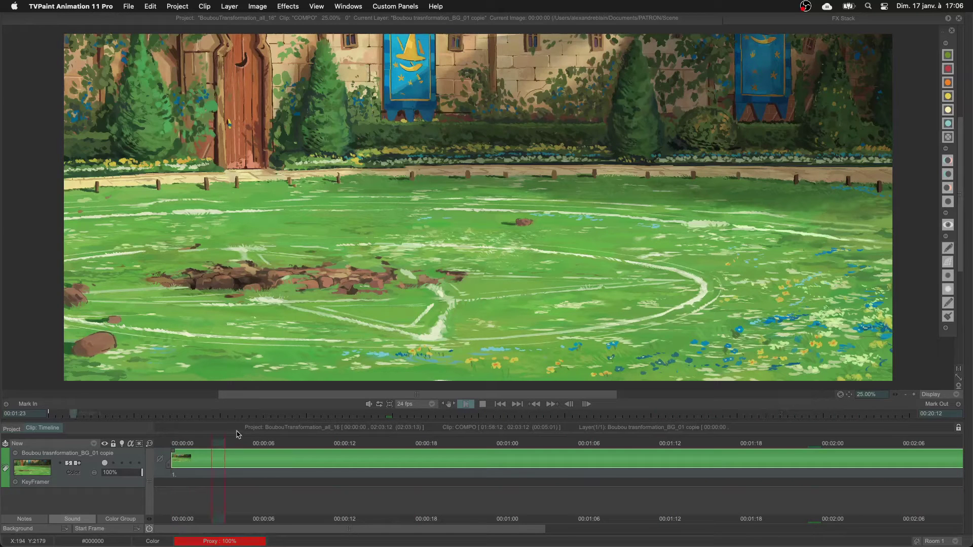
left_click(223, 469)
left_click(187, 445)
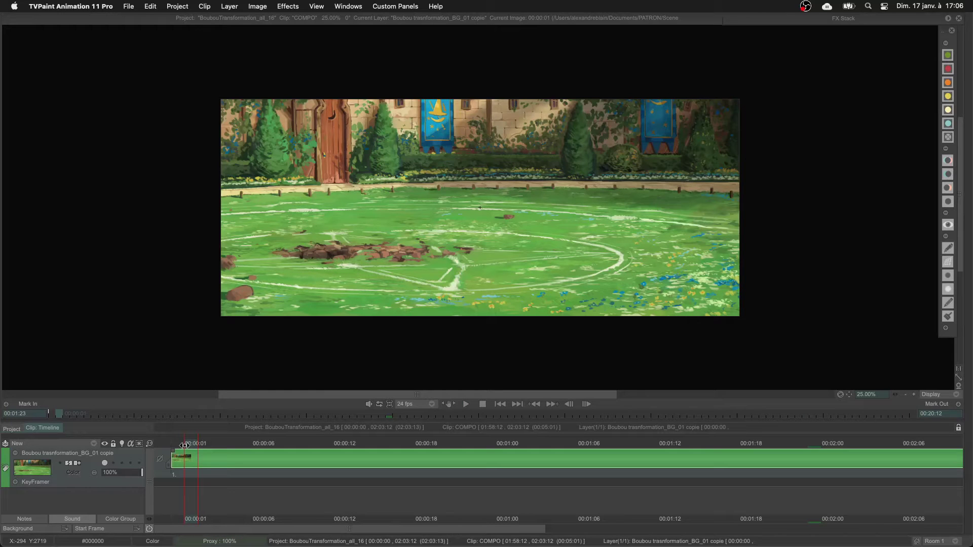
left_click(176, 445)
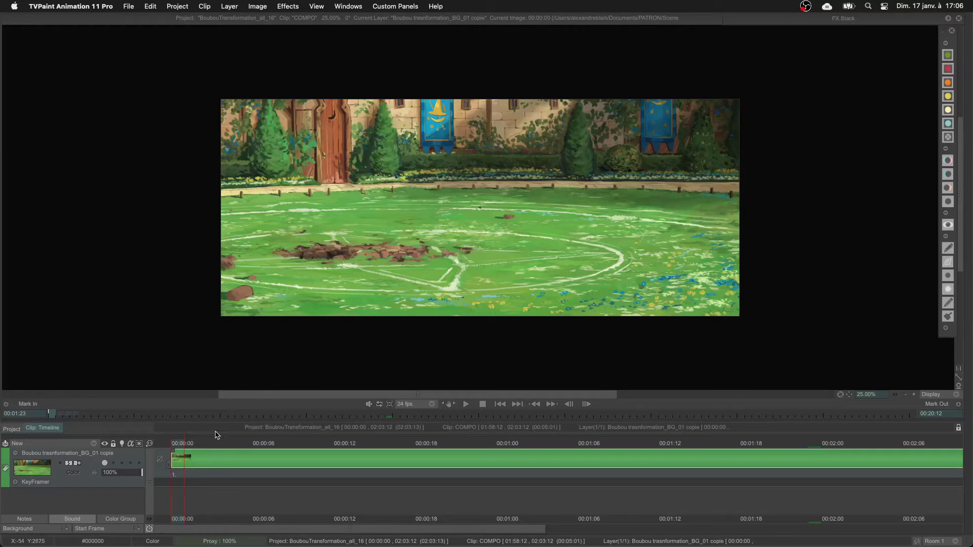
Step: Activate the Camera tool and shrink the camera frame to a zoom of about 138%
left_click(971, 291)
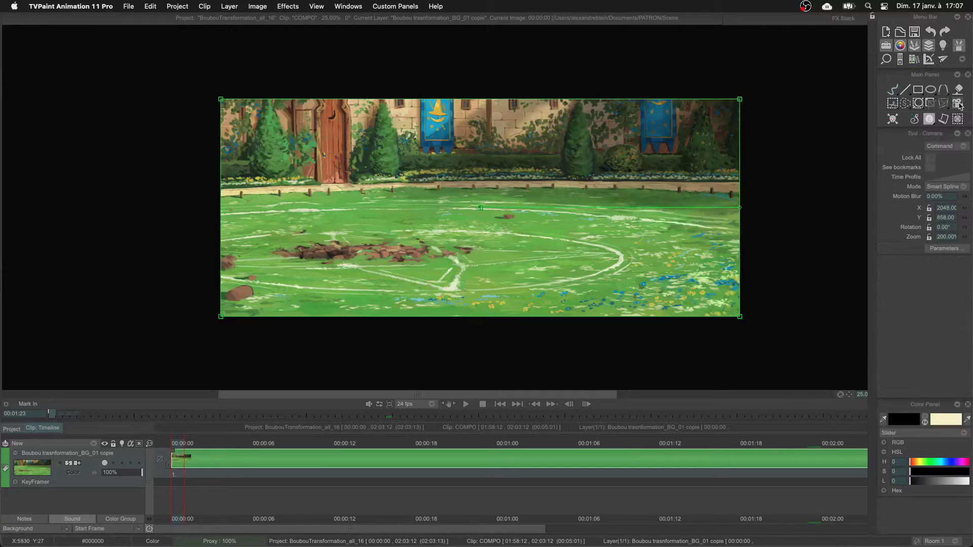
left_click(957, 103)
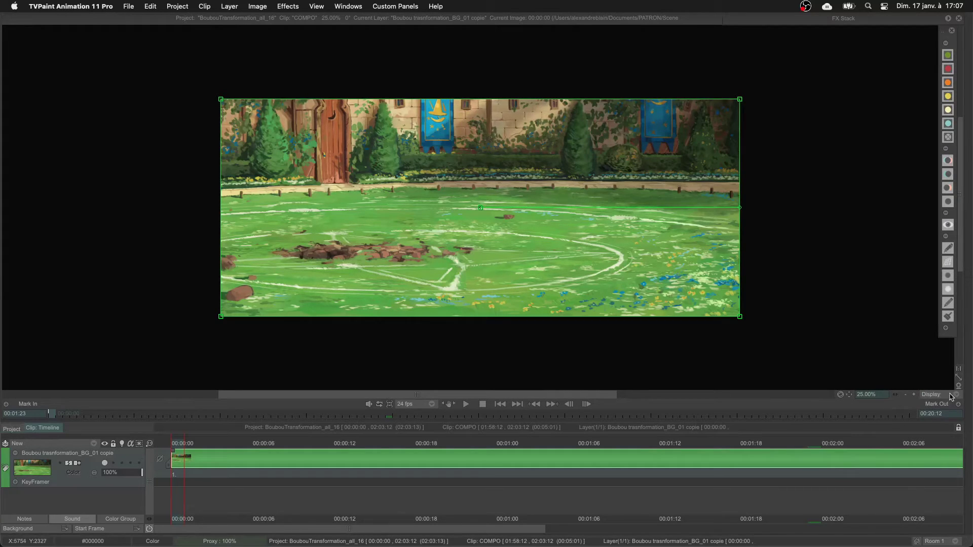
left_click(956, 396)
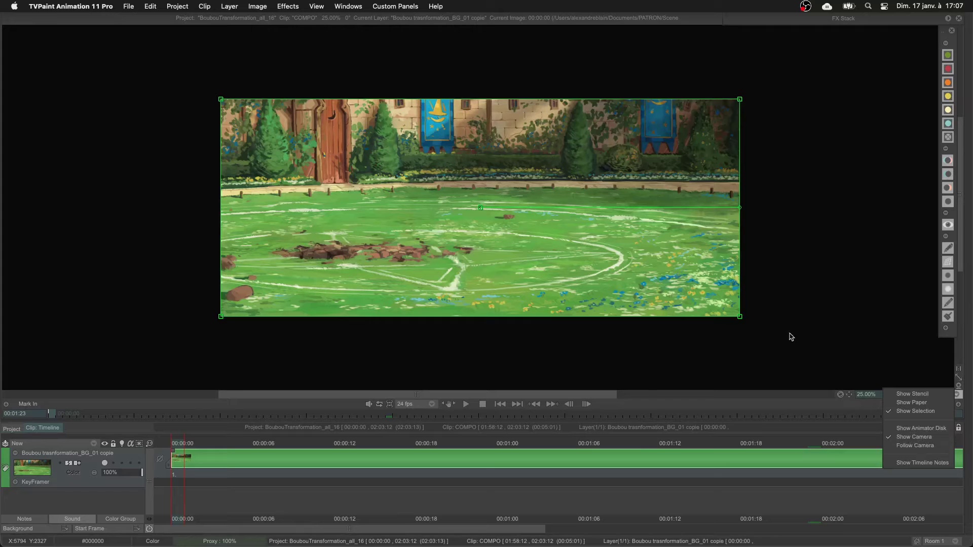
left_click(716, 321)
left_click_drag(739, 316, 736, 259)
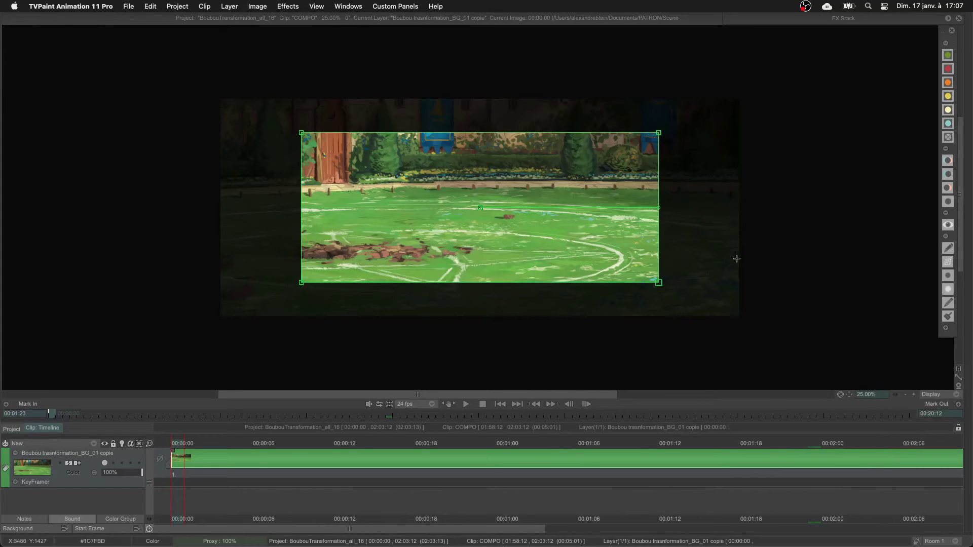
Step: Turn off Show Camera in the display options to hide the camera's view mask
left_click(932, 395)
left_click(901, 437)
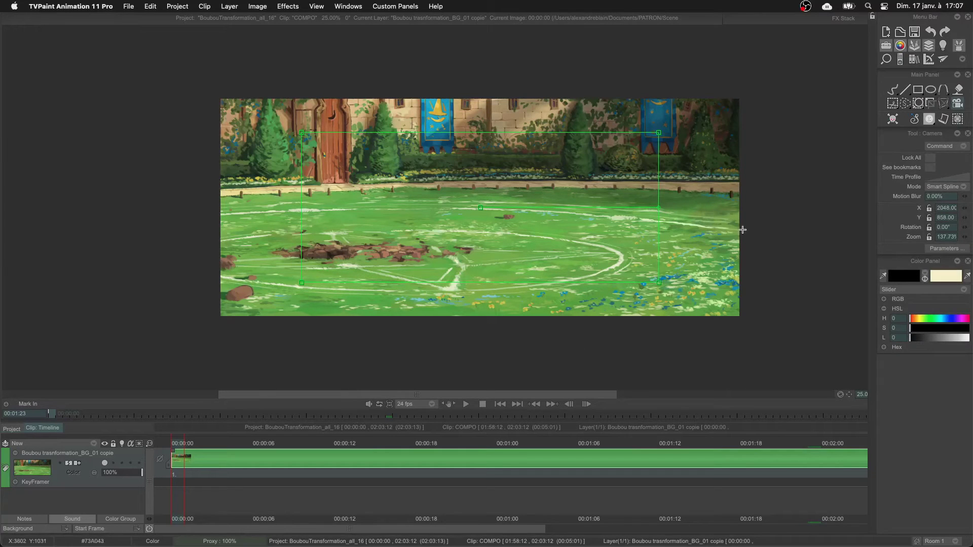
scroll(480, 207, "up", 1)
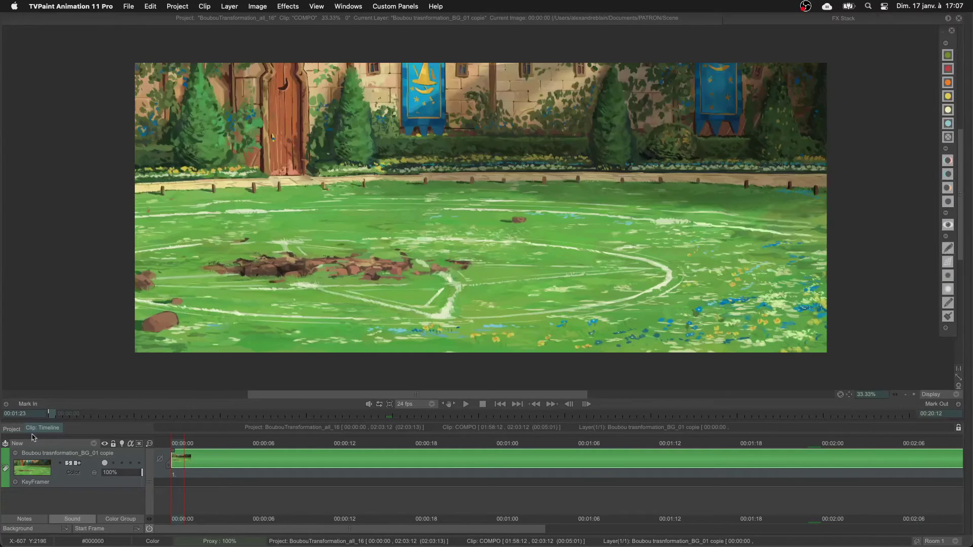
Step: Add a new animation layer above the background and draw a freehand scribble from the wall down across the lawn
left_click(18, 444)
left_click(56, 445)
mouse_move(528, 85)
left_mouse_down()
mouse_move(473, 273)
mouse_move(452, 298)
mouse_move(313, 292)
mouse_move(365, 314)
left_mouse_up()
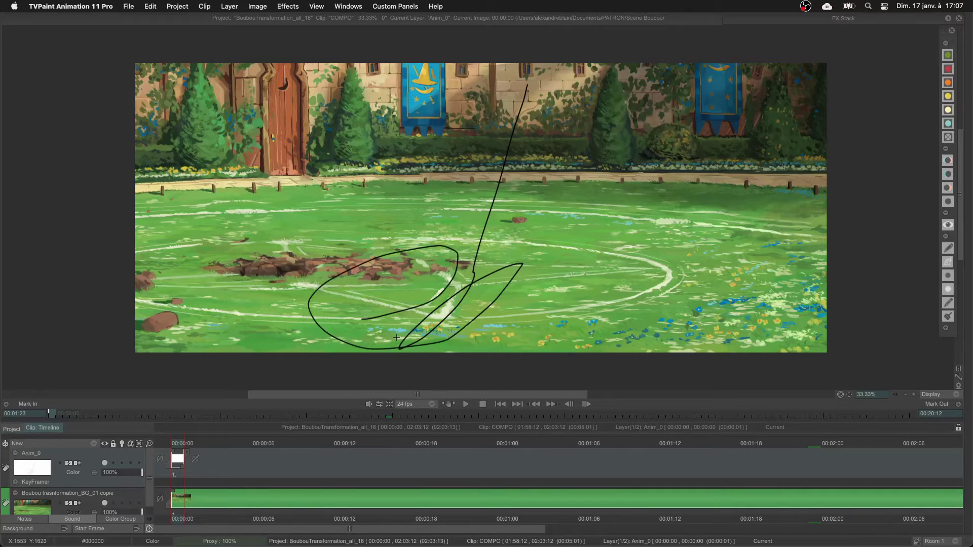
Step: Turn on Show Camera in the display options and clear the scribble from the animation layer
left_click(956, 394)
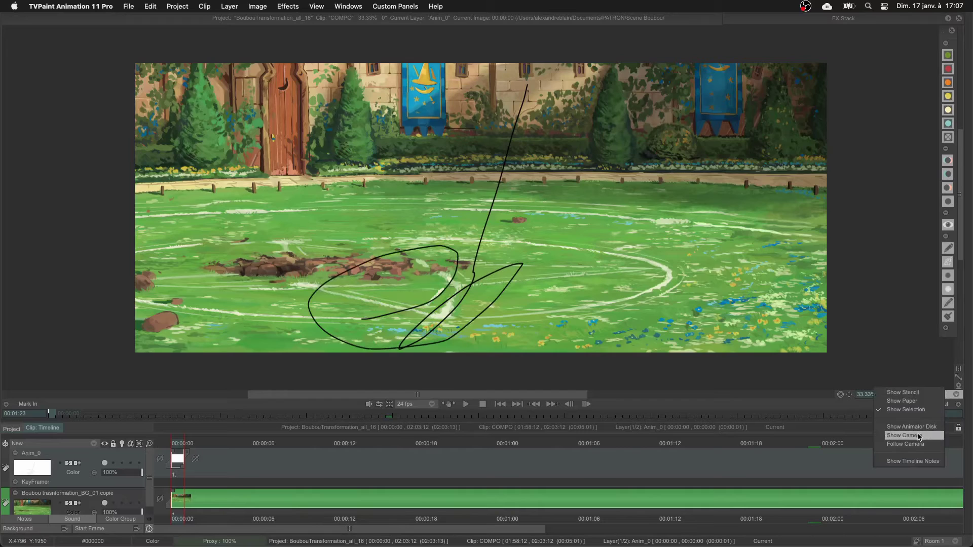
left_click(920, 437)
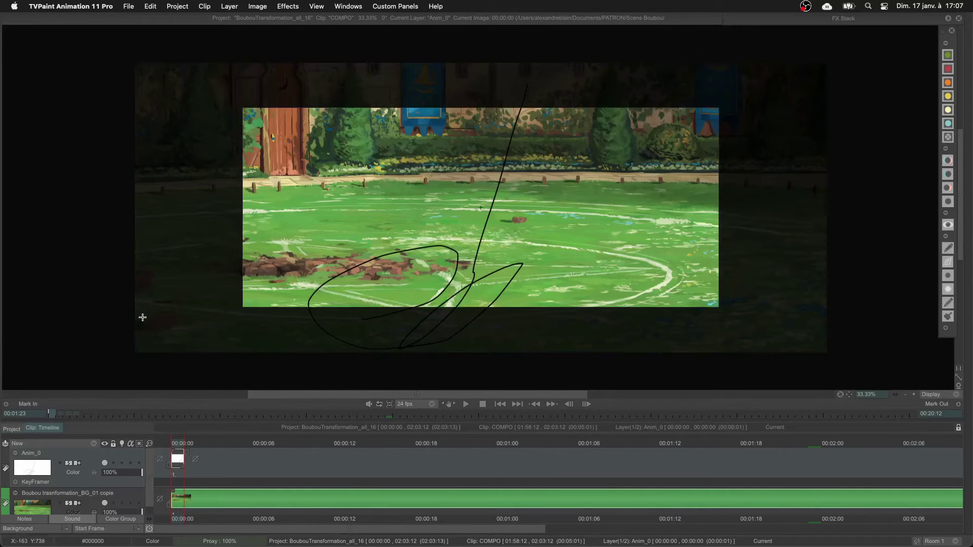
key("BackSpace")
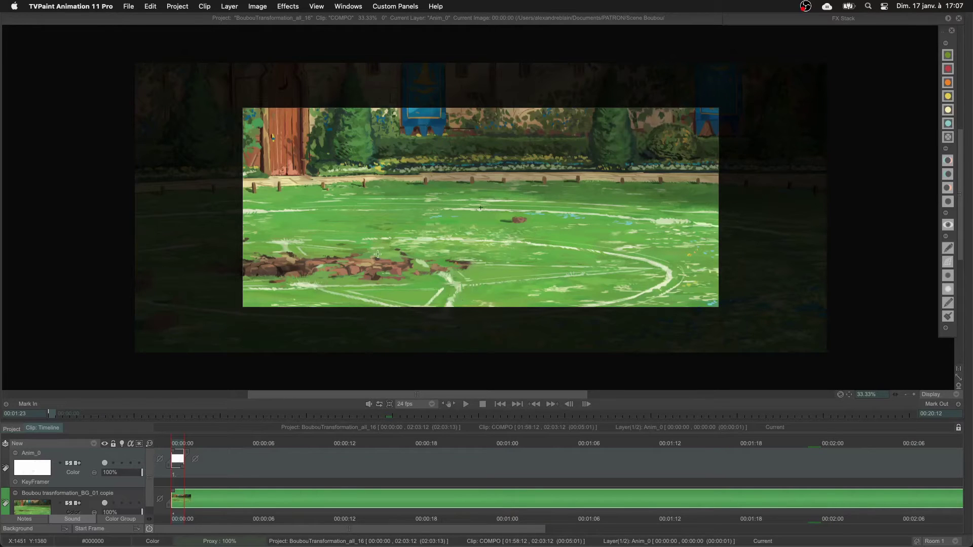
Step: Open the Display Settings window and place it over the camera frame's lower right corner
left_click(345, 7)
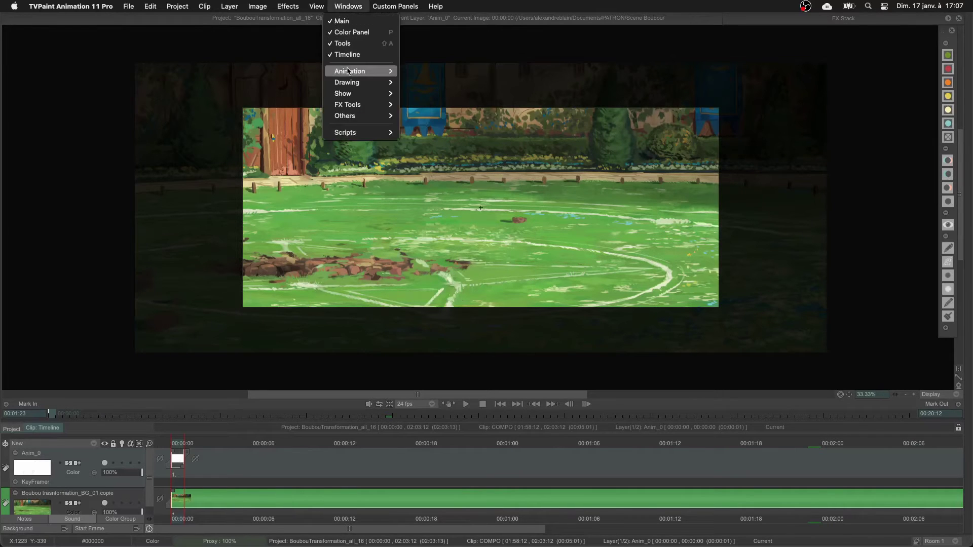
mouse_move(363, 95)
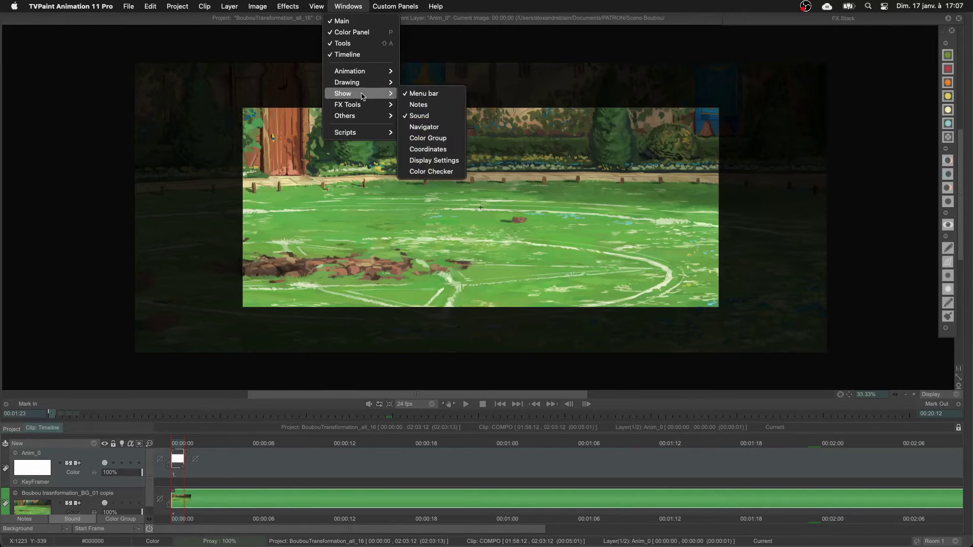
left_click(434, 160)
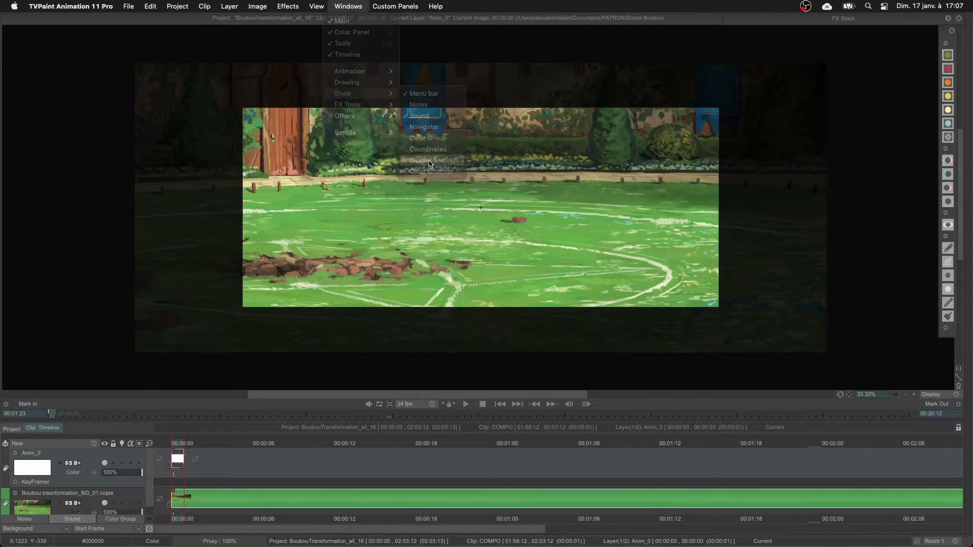
left_click_drag(744, 326, 768, 225)
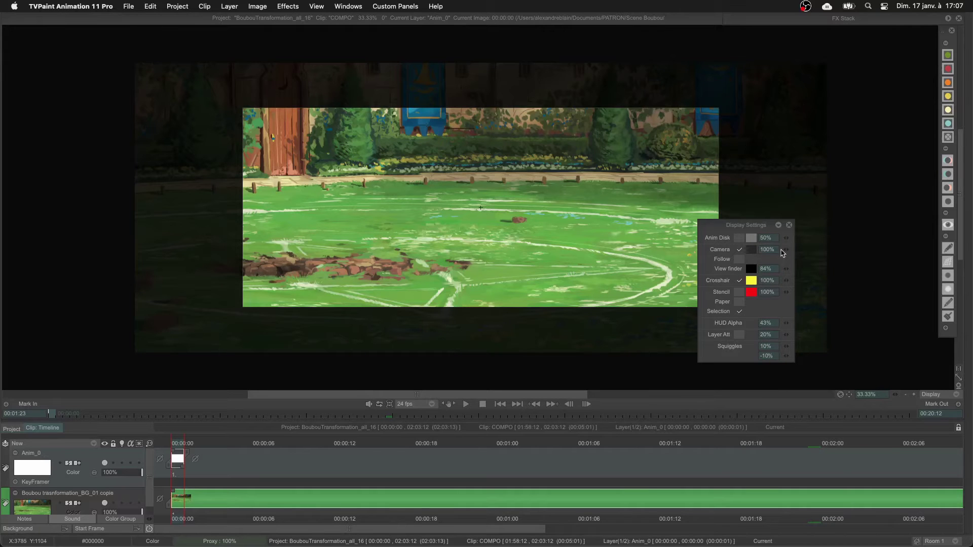
Step: Try red as the camera frame's display color, and set it to green with 100% opacity
left_click_drag(784, 251, 703, 254)
left_click_drag(760, 253, 753, 297)
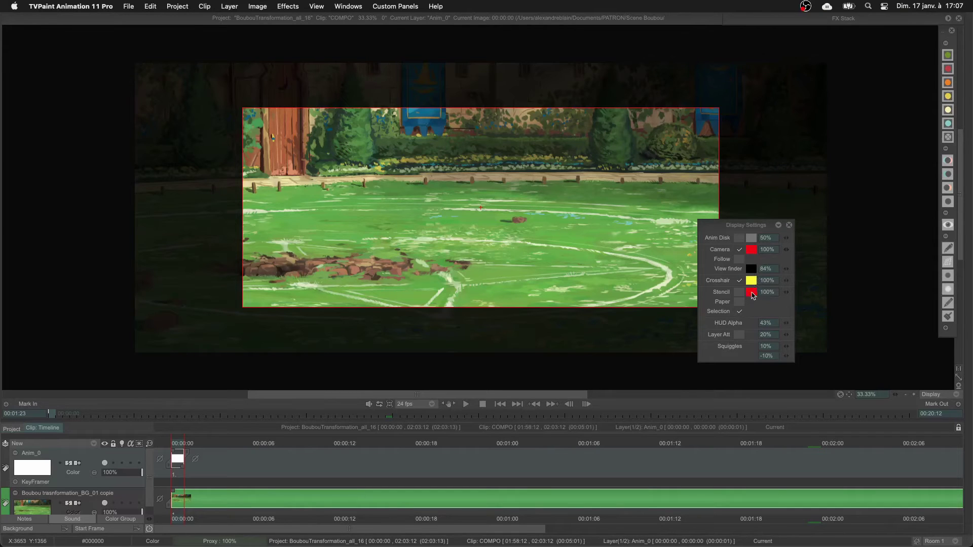
left_click_drag(754, 296, 853, 496)
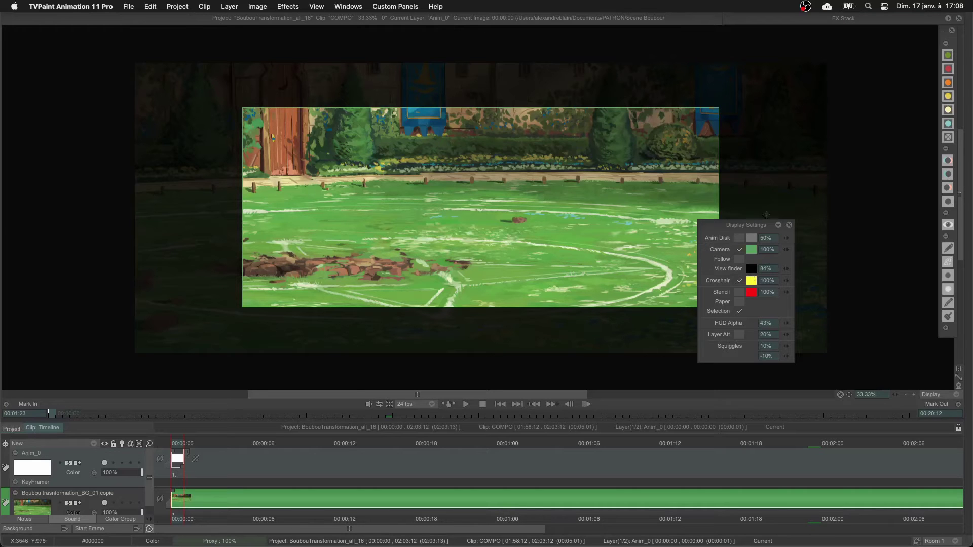
Step: Try View finder opacities of 0% and 87%, set it to 92%, and close the Display Settings window
left_click(788, 269)
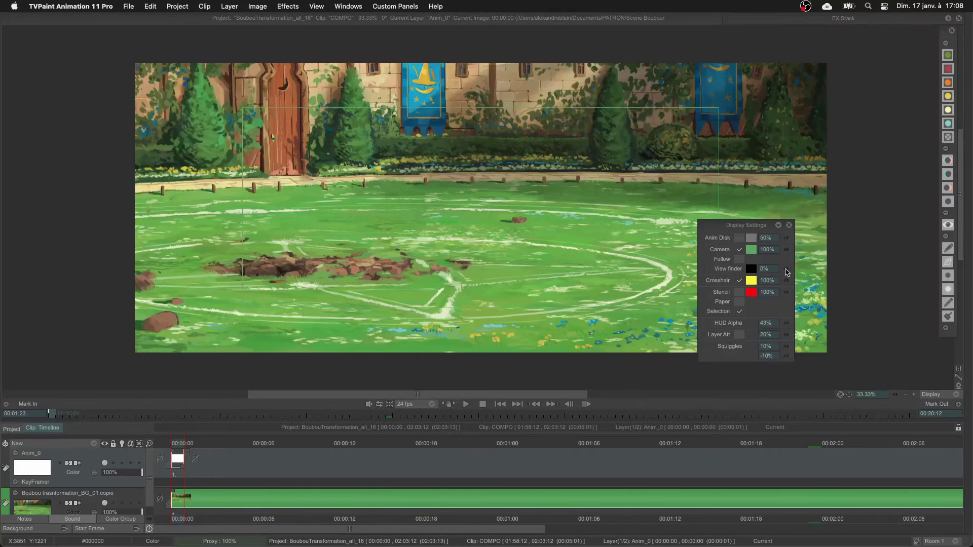
mouse_move(789, 272)
left_mouse_down()
mouse_move(844, 268)
mouse_move(789, 271)
left_mouse_up()
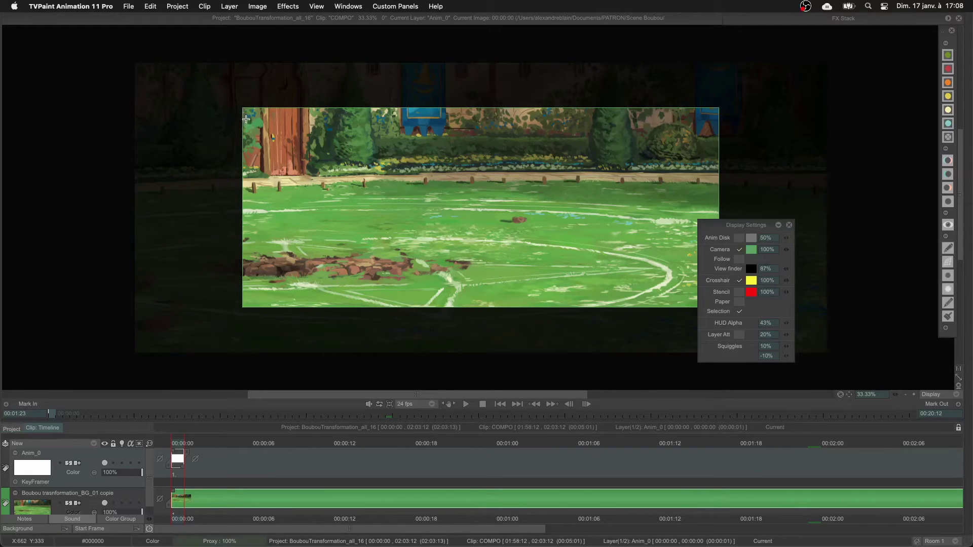
left_click(739, 249)
left_click_drag(786, 269, 799, 268)
left_click(789, 271)
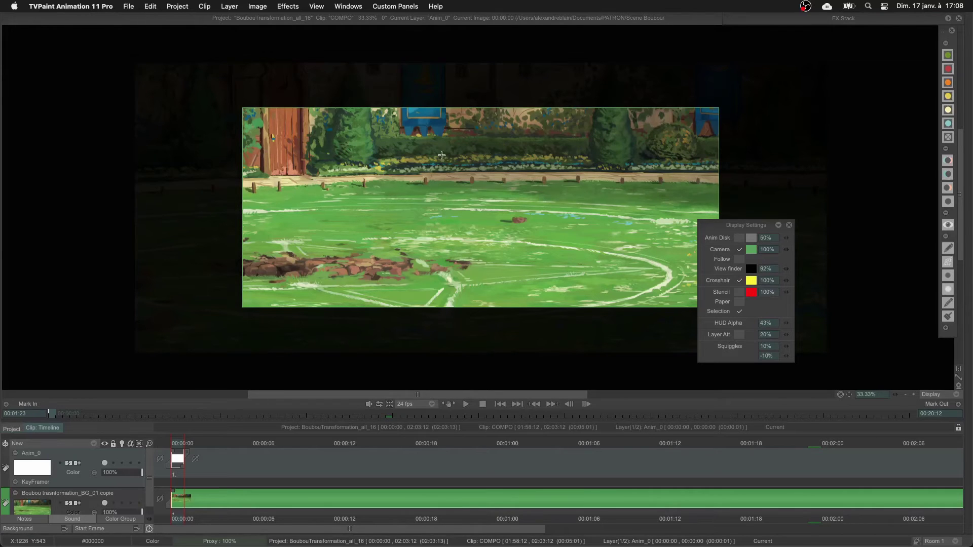
left_click(788, 226)
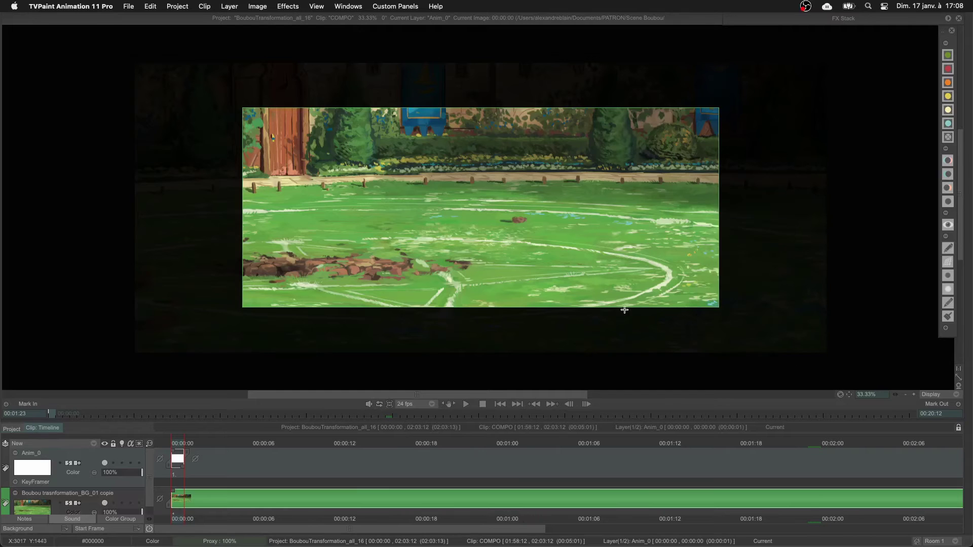
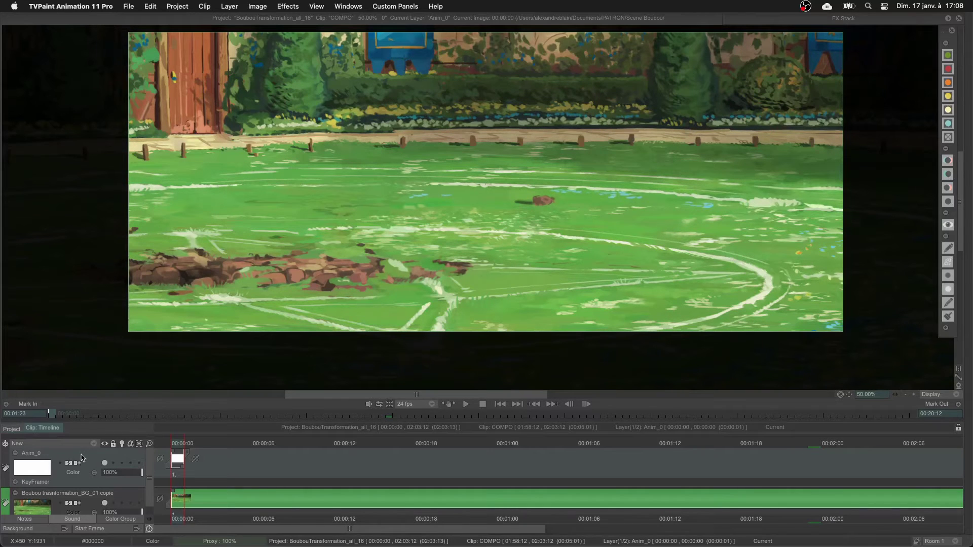
Step: Play the clip to preview the background and stop the playback
scroll(434, 319, "down", 1)
scroll(430, 331, "up", 1)
key("Return")
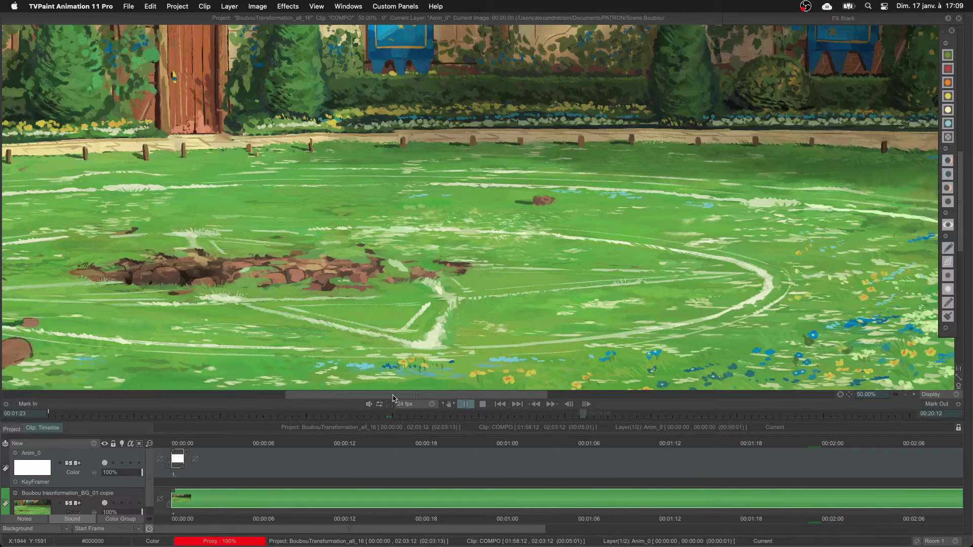
key("Escape")
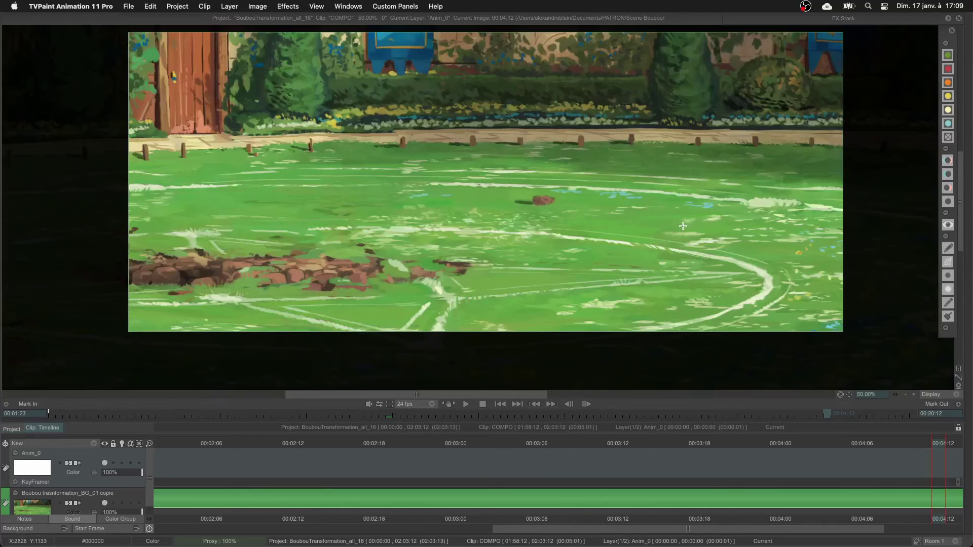
Step: Zoom in to 300% on the rock in the grass and play the clip twice to compare the playback framing
scroll(682, 226, "up", 6)
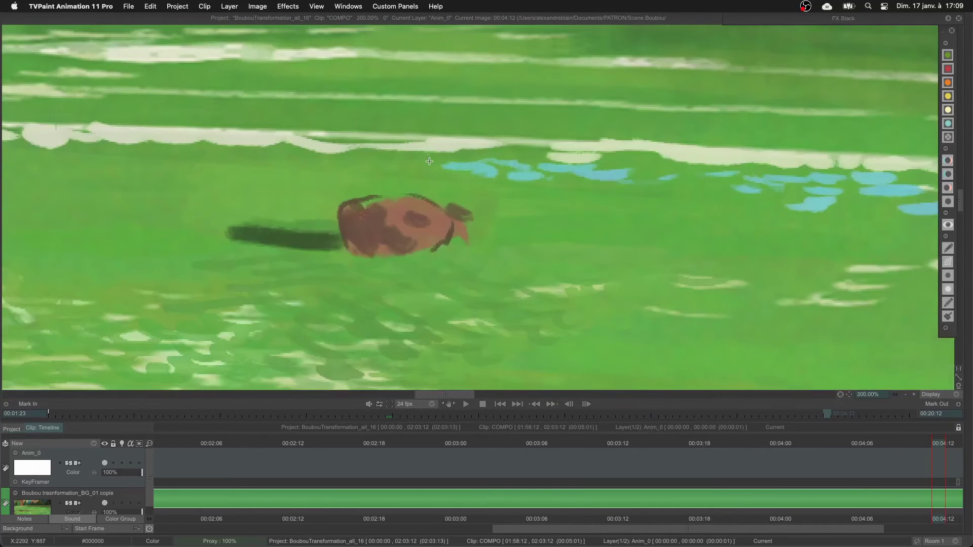
scroll(427, 160, "left", 5)
left_click(459, 405)
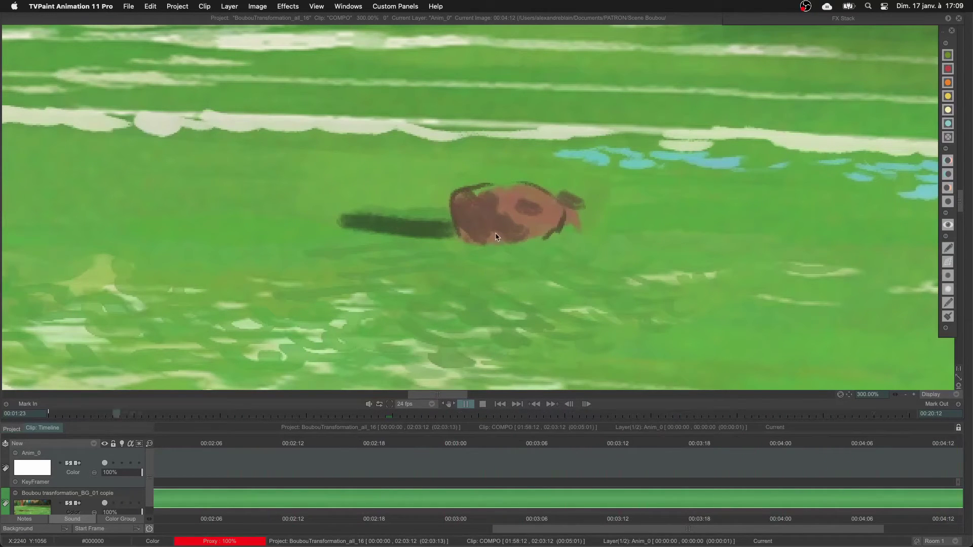
left_click(482, 404)
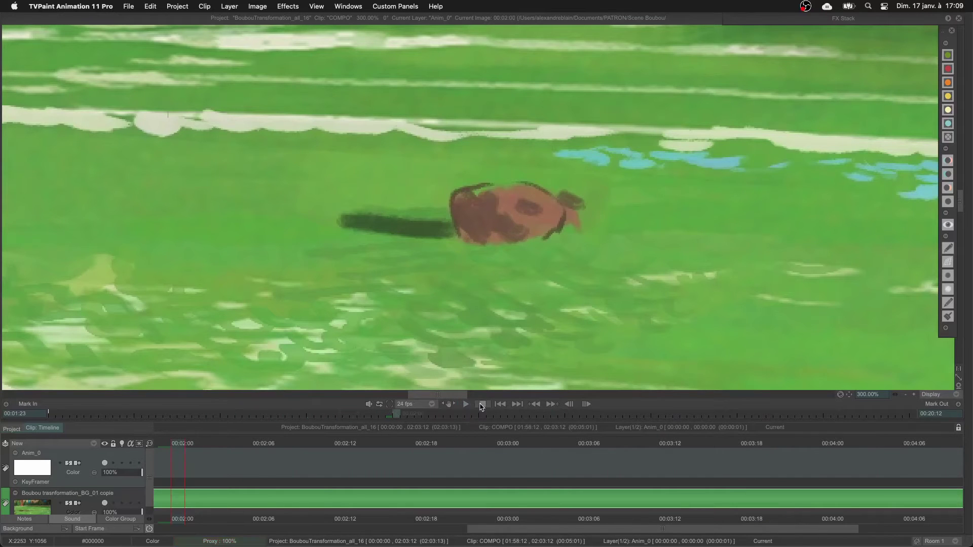
left_click(466, 404)
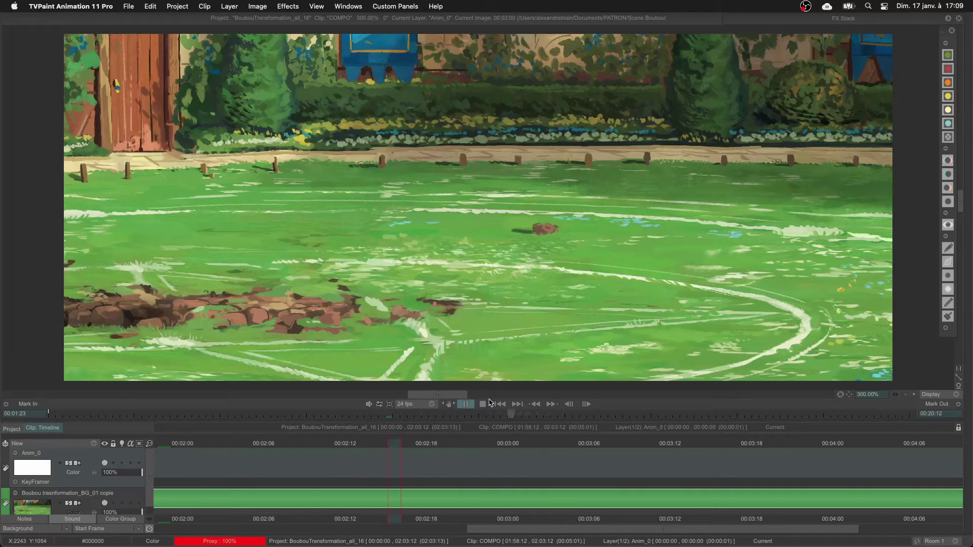
left_click(482, 404)
Step: Return to the clip's first frame, fit the camera frame in view at 50% and activate the Camera tool
scroll(203, 464, "left", 2)
left_click(175, 443)
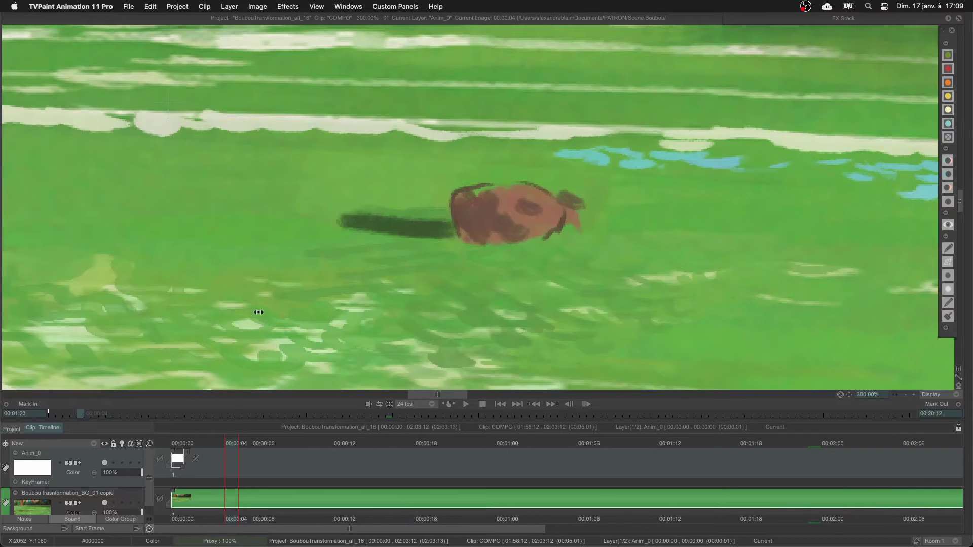
scroll(367, 249, "down", 7)
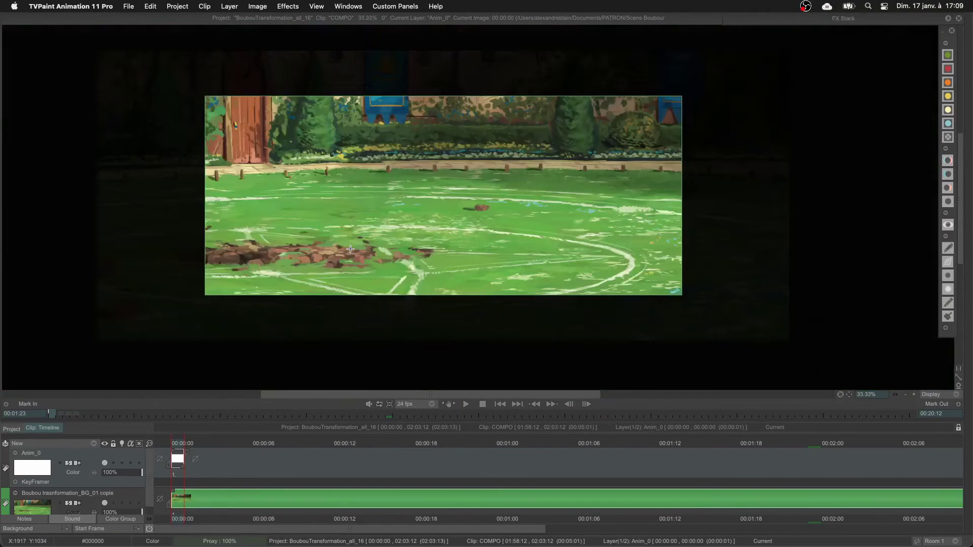
scroll(367, 249, "up", 2)
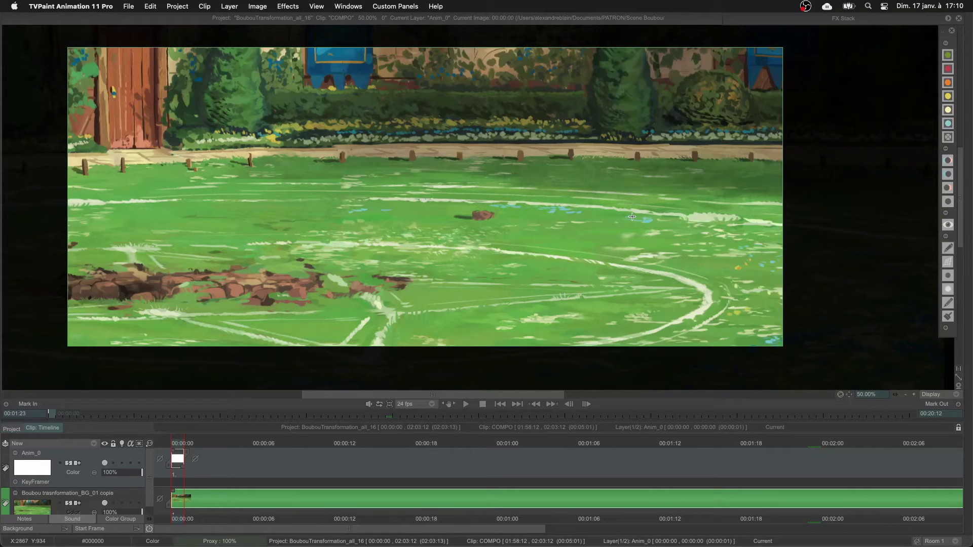
left_click(970, 101)
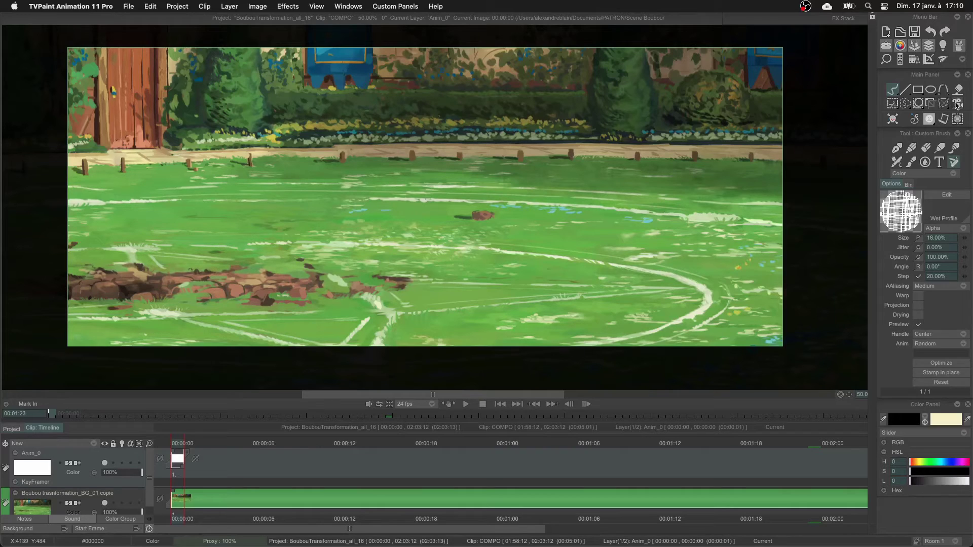
left_click(956, 103)
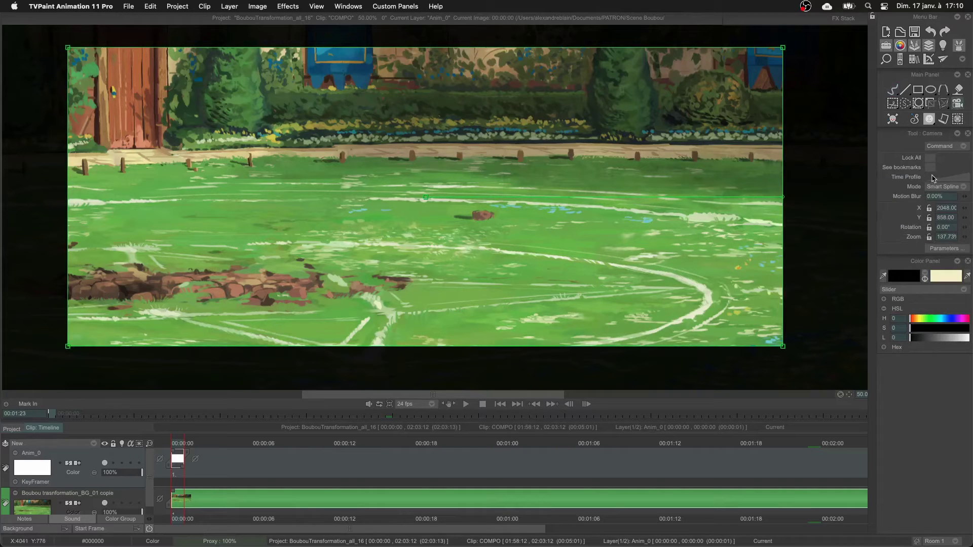
key("Tab")
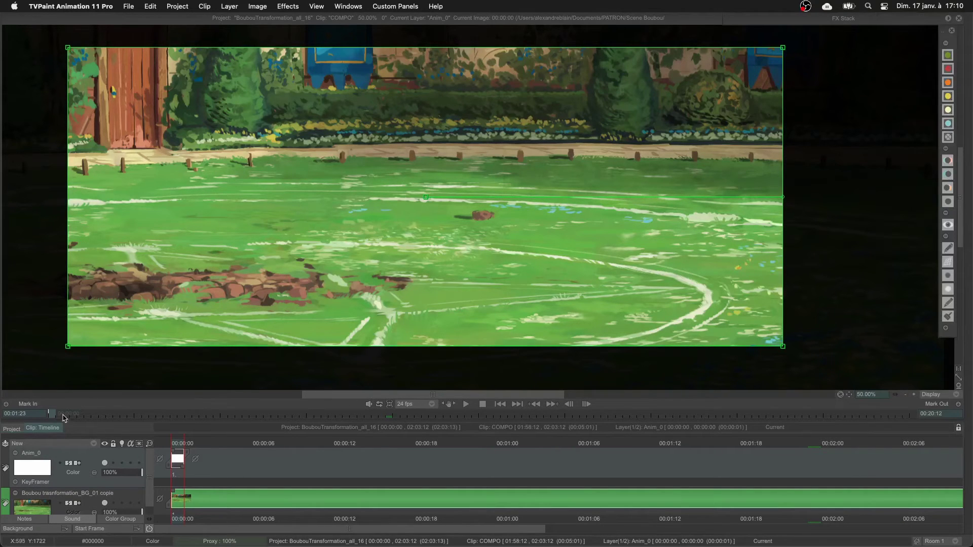
Step: Create a camera move from a frame over the door and wall to a second frame over the background's lower right grass
left_click(40, 419)
left_click(54, 419)
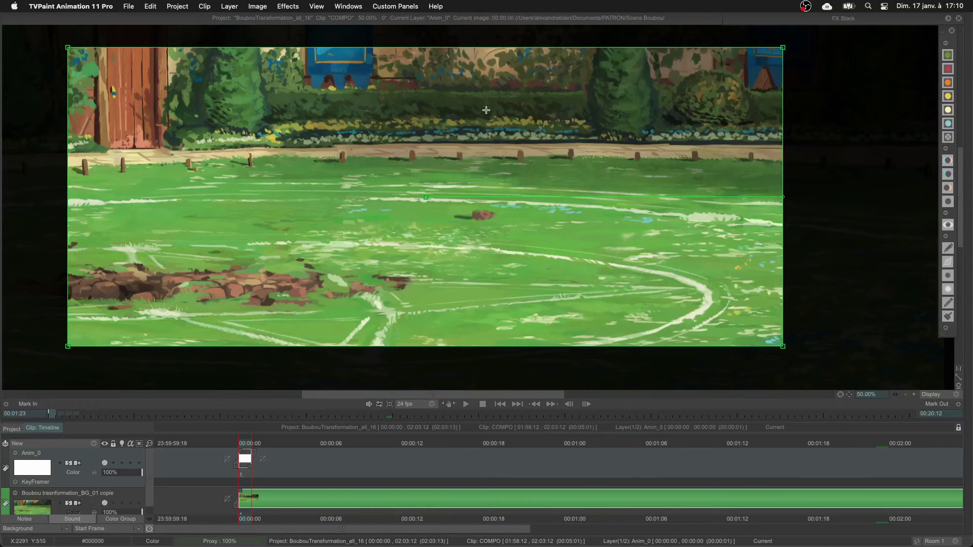
scroll(487, 109, "down", 1)
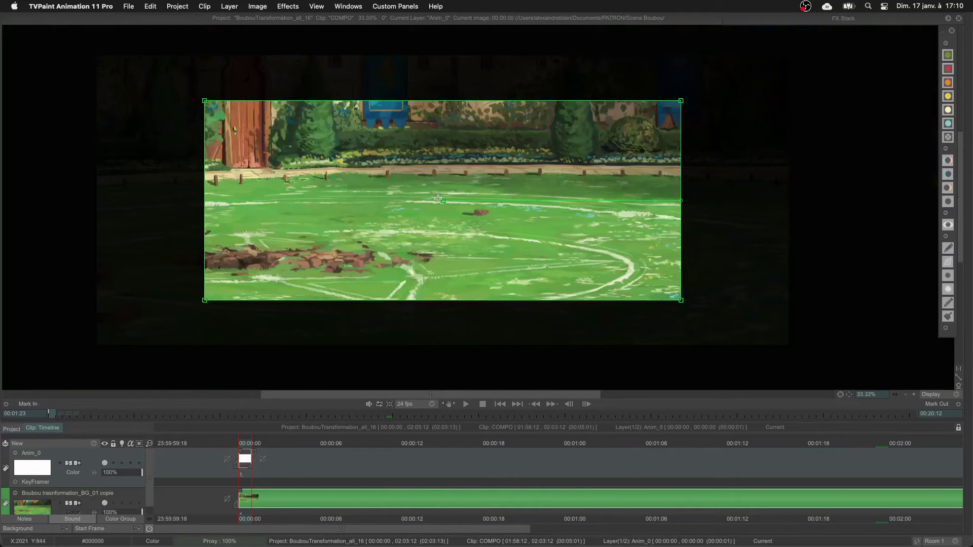
left_click_drag(441, 200, 365, 170)
left_click_drag(605, 271, 549, 257)
left_click_drag(368, 171, 308, 145)
left_click_drag(622, 272, 580, 255)
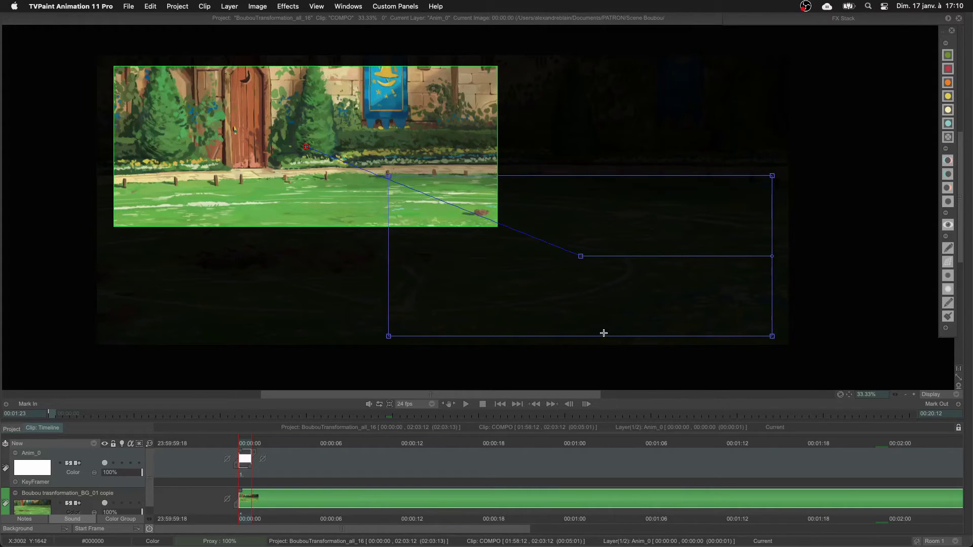
Step: Play the camera move and scrub the timeline to 00:01:00
key("space")
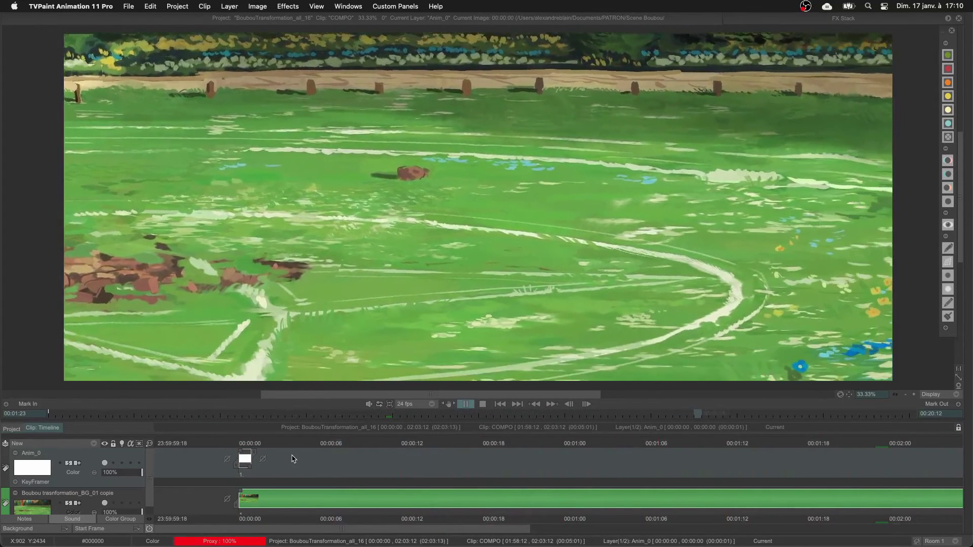
key("space")
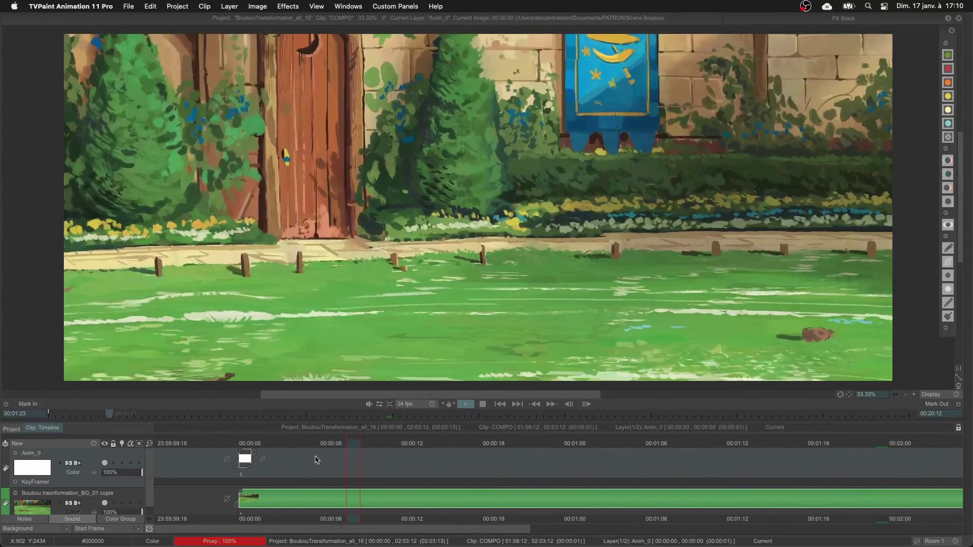
left_click_drag(117, 414, 93, 418)
key("space")
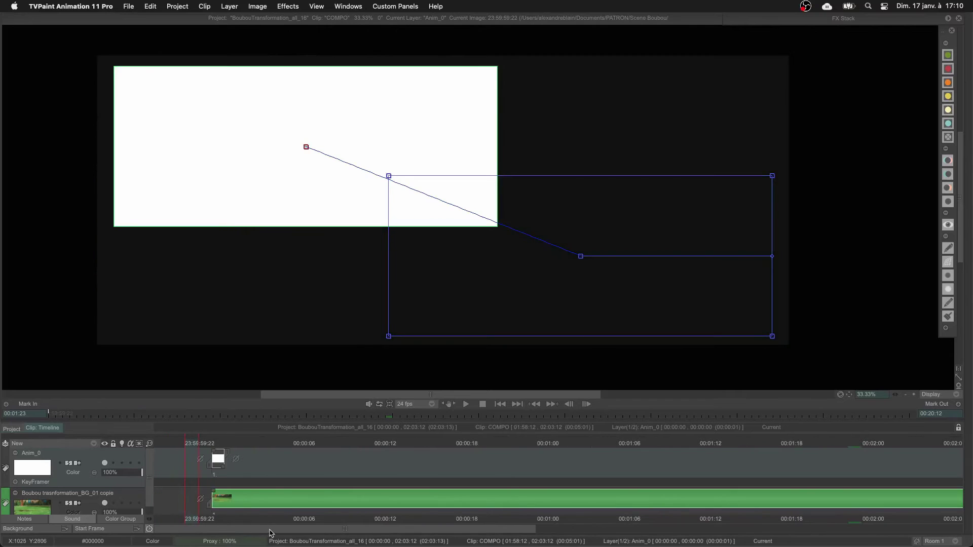
left_click_drag(651, 446, 548, 443)
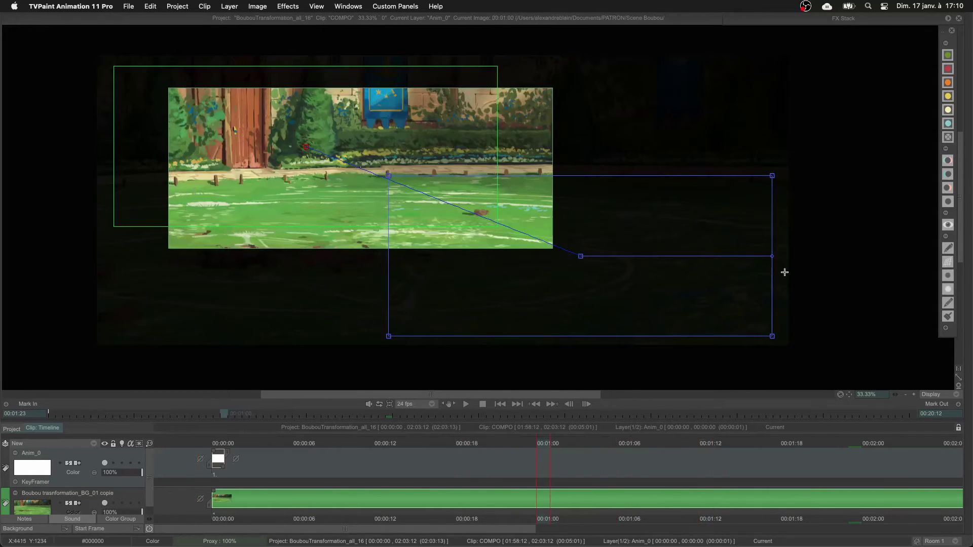
Step: Open the camera's Time Profile window and place it above the camera path, clear of both camera frames
mouse_move(970, 81)
left_click(950, 182)
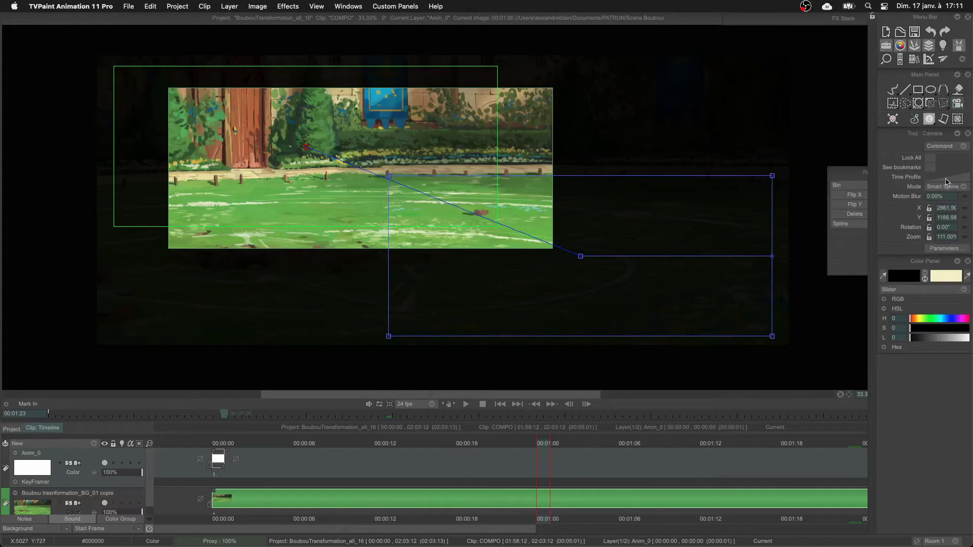
left_click_drag(849, 173, 657, 36)
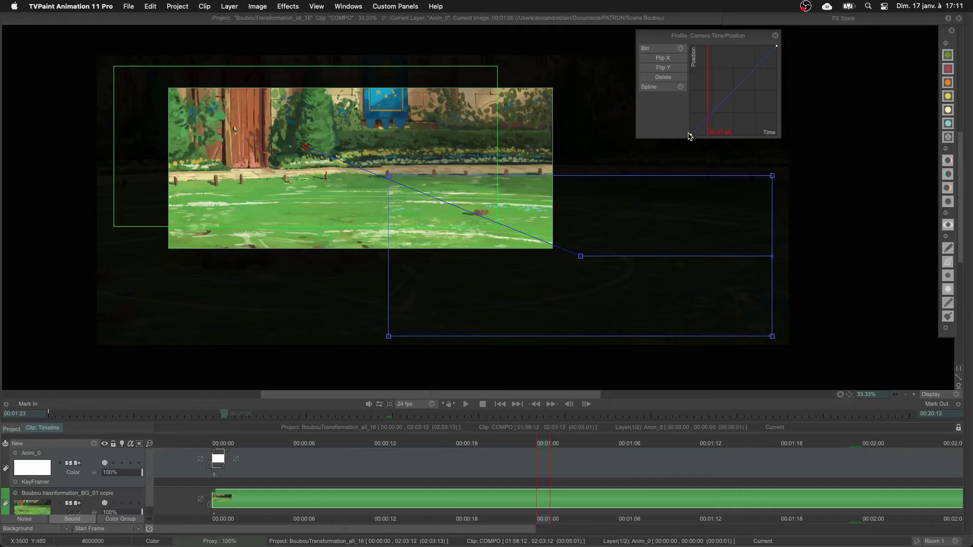
Step: Add a point to the camera's position curve and place it at zero position, about halfway along the time axis
left_click(715, 115)
left_click_drag(714, 115, 711, 112)
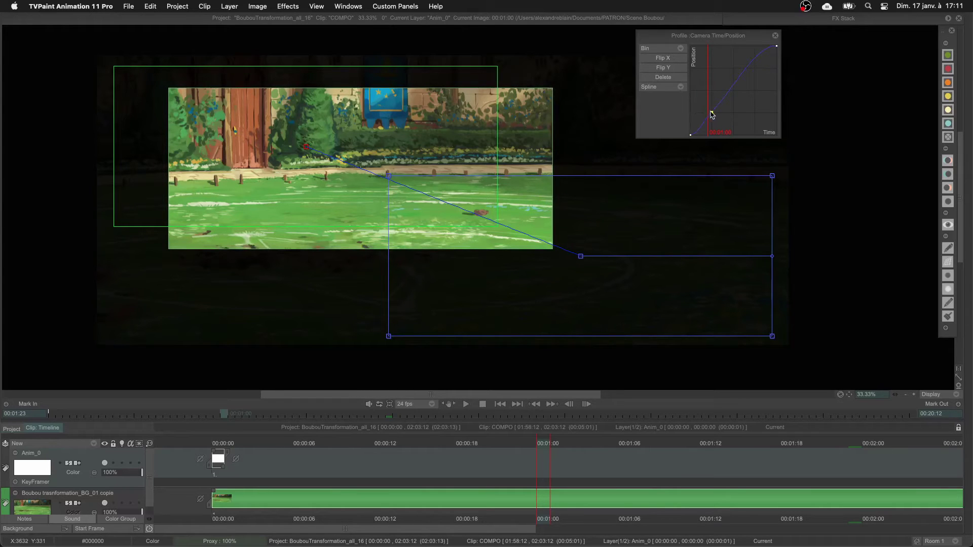
left_click_drag(712, 115, 711, 148)
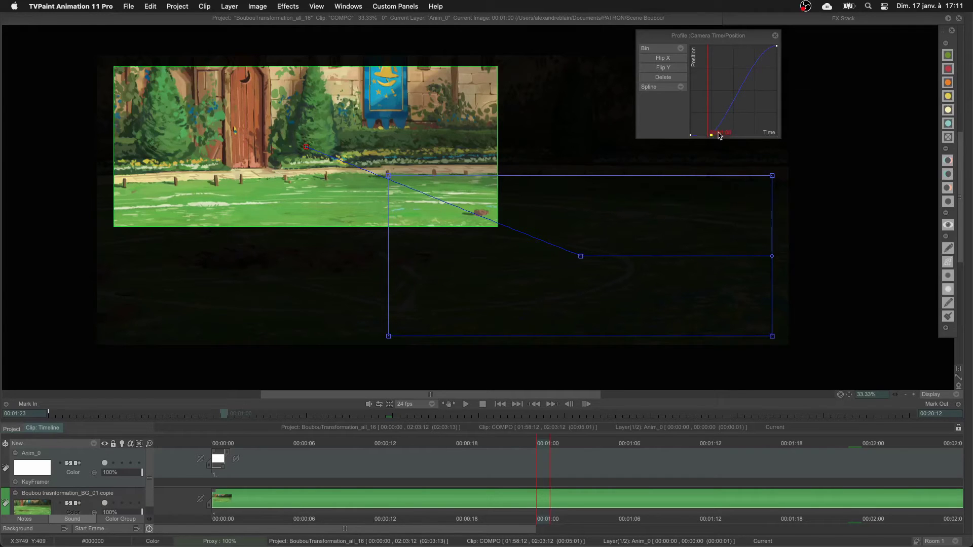
left_click_drag(712, 136, 730, 134)
mouse_move(734, 133)
left_mouse_down()
mouse_move(734, 78)
mouse_move(739, 148)
mouse_move(736, 81)
mouse_move(735, 138)
left_mouse_up()
Step: Set the camera profile's interpolation to Linear and play the move from the start
left_click(669, 89)
left_click(688, 77)
left_click(499, 405)
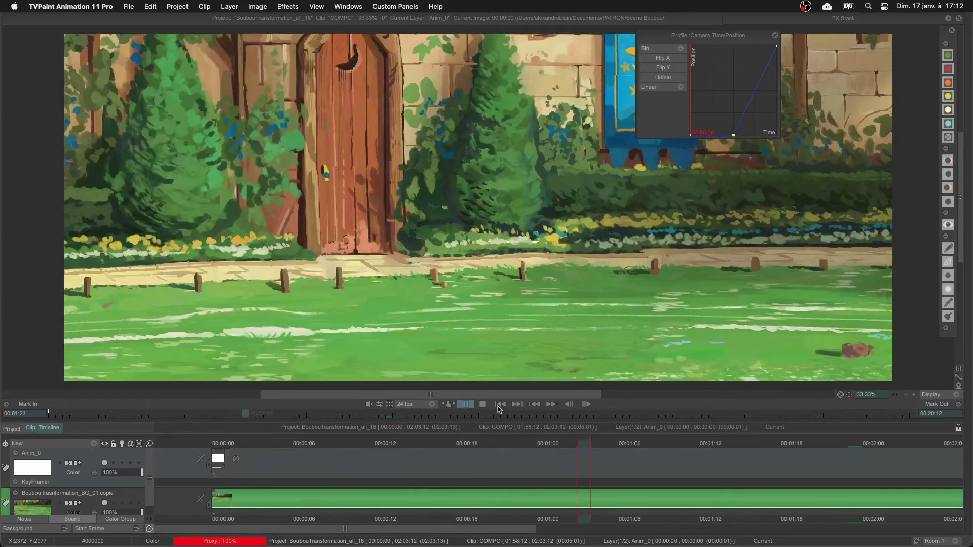
Step: Shift the zero-position point to about a quarter of the time and add a full-position point at about three quarters
left_click(740, 128)
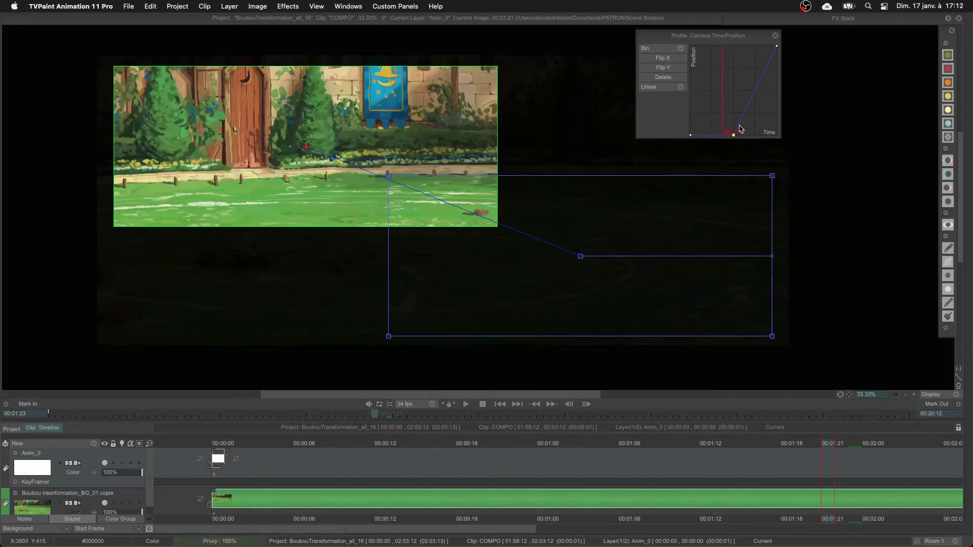
left_click_drag(735, 136, 710, 135)
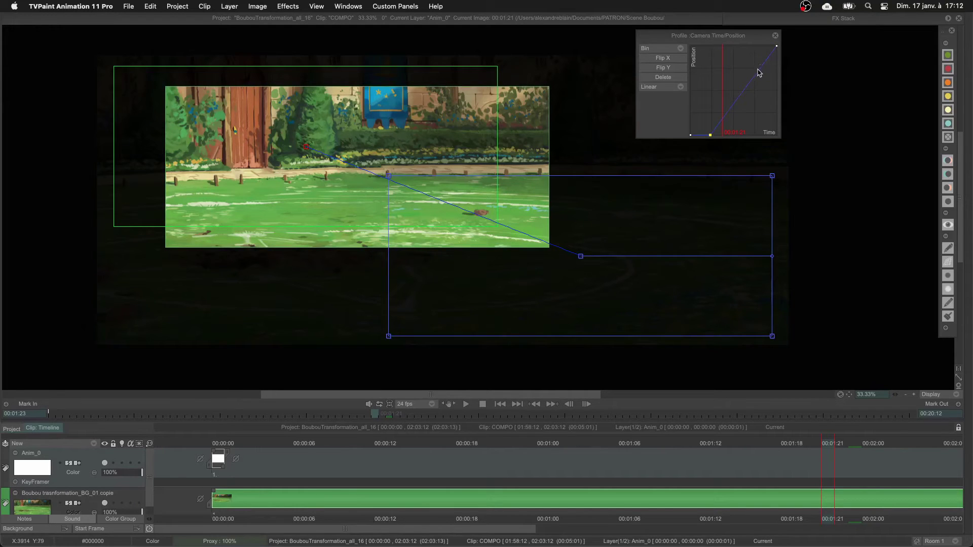
left_click_drag(759, 72, 755, 47)
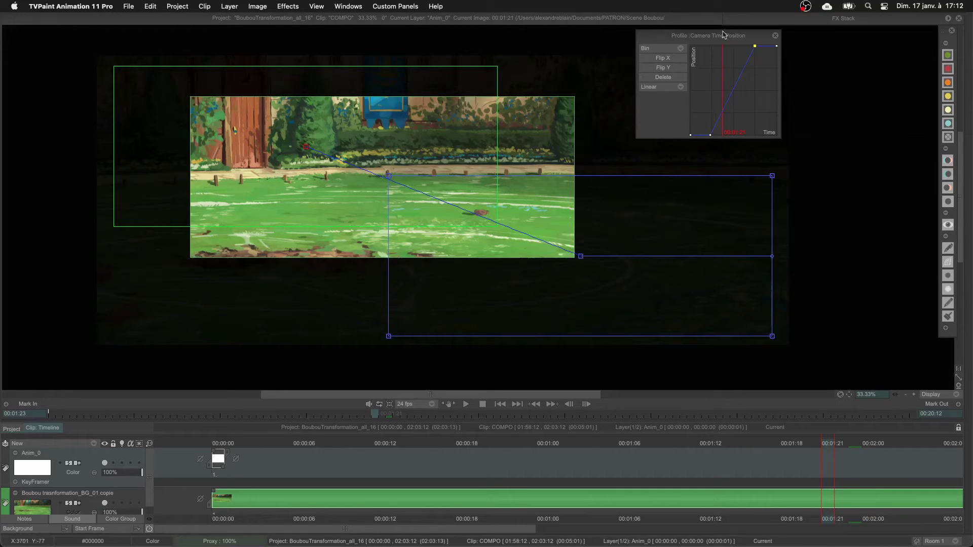
Step: Scrub the timeline to 00:03:19 and check the camera position against the curve's full-position point
left_click(720, 415)
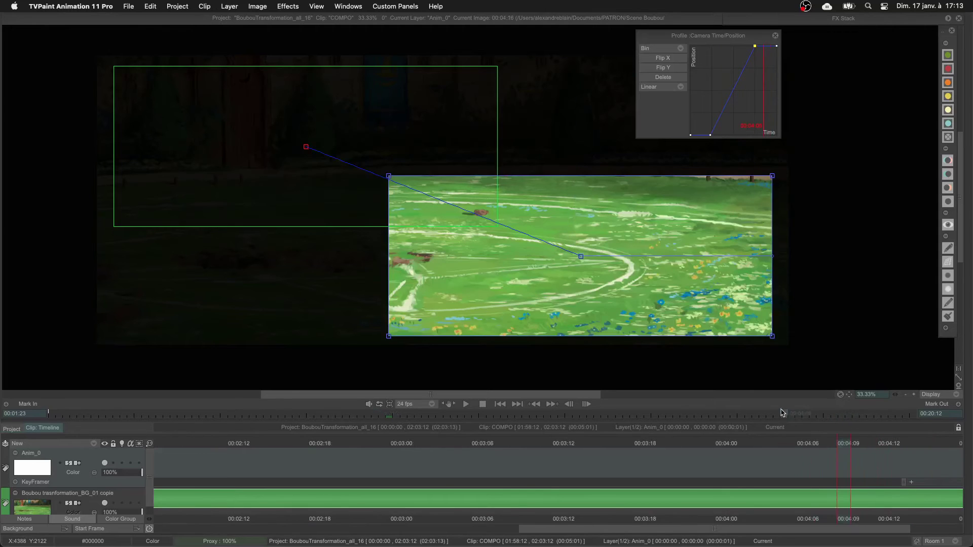
left_click_drag(715, 418, 706, 417)
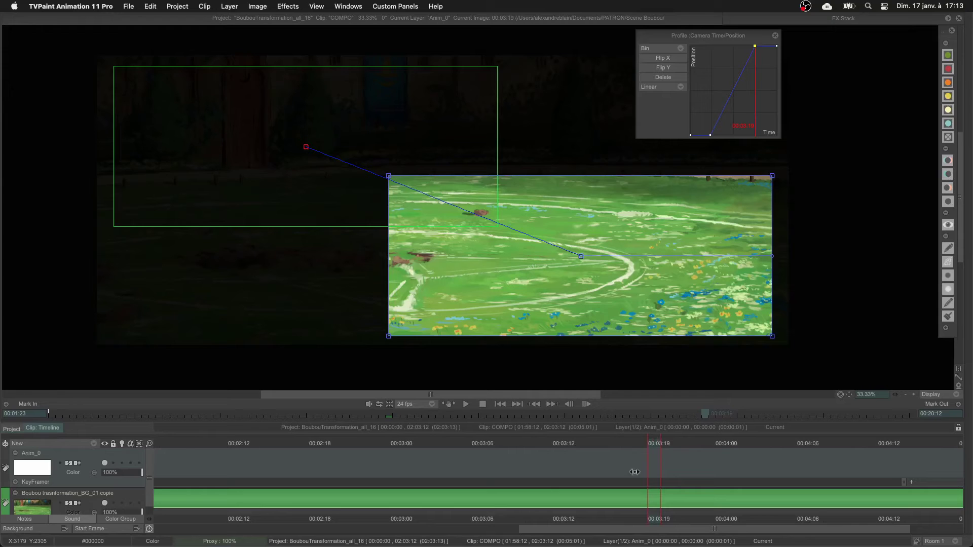
left_click(755, 47)
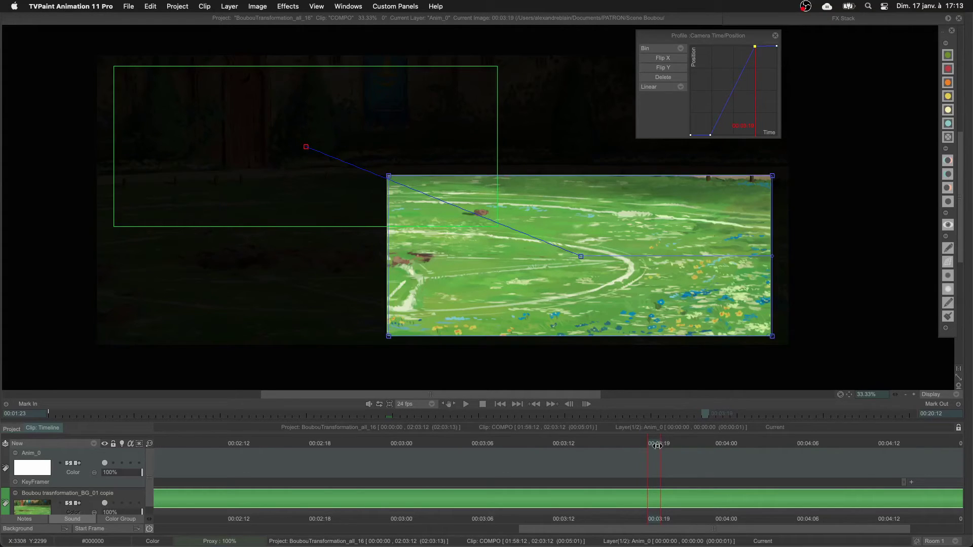
left_click(755, 46)
mouse_move(756, 46)
left_mouse_down()
mouse_move(763, 66)
mouse_move(757, 43)
left_mouse_up()
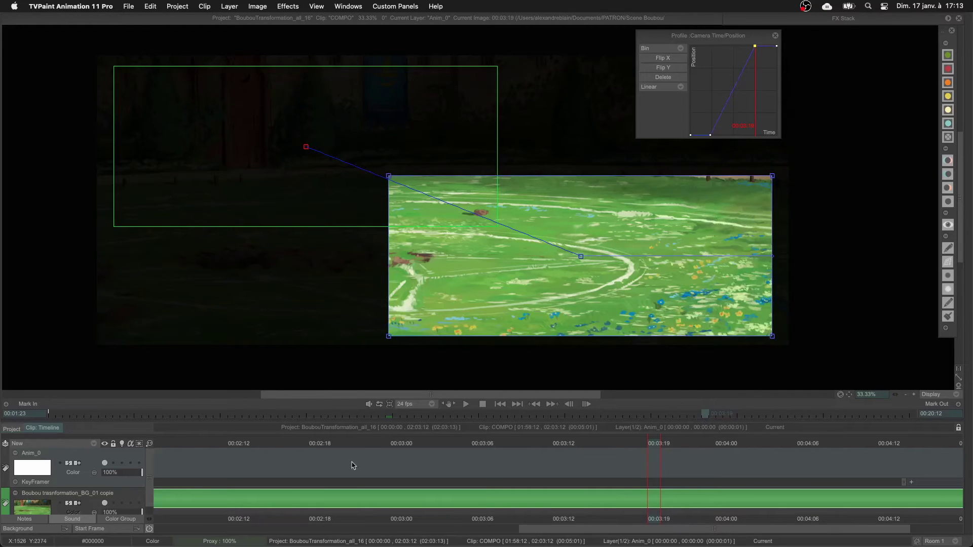
Step: Play the camera move from the first frame, stop it, and replay it to review the holds at both ends
left_click(505, 403)
key("Return")
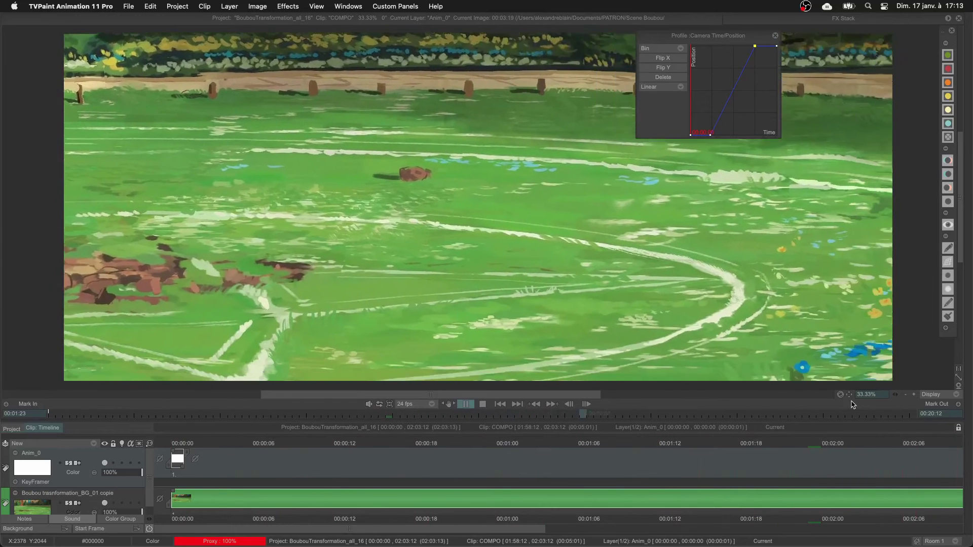
key("space")
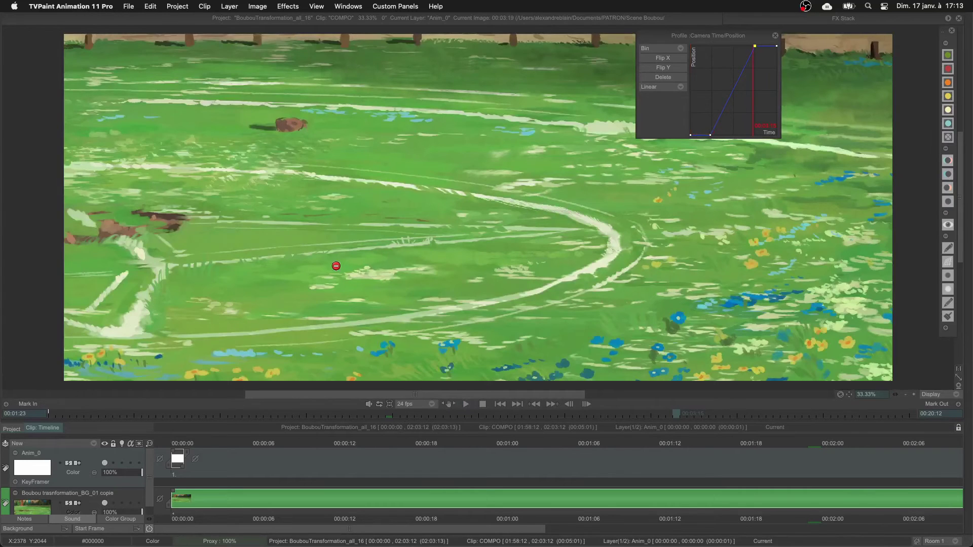
key("space")
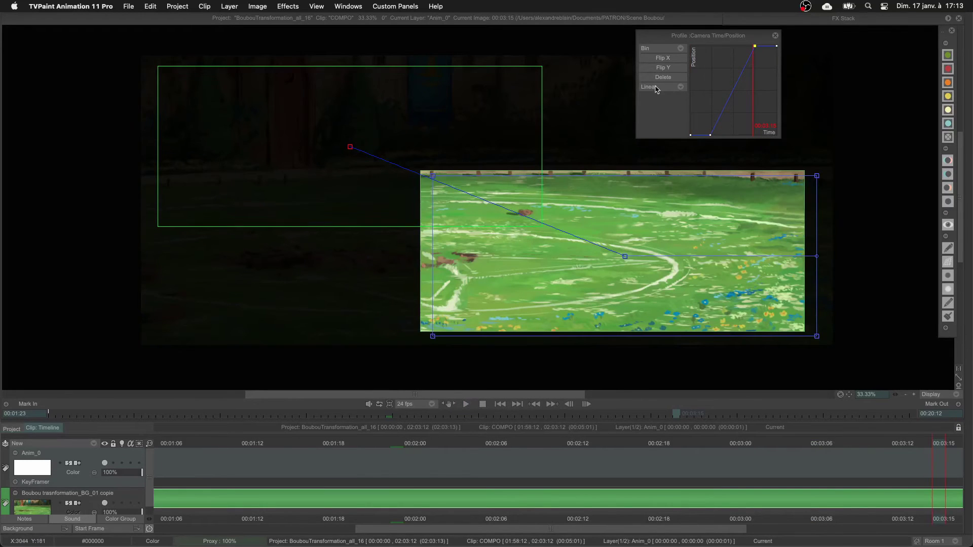
left_click(499, 404)
key("space")
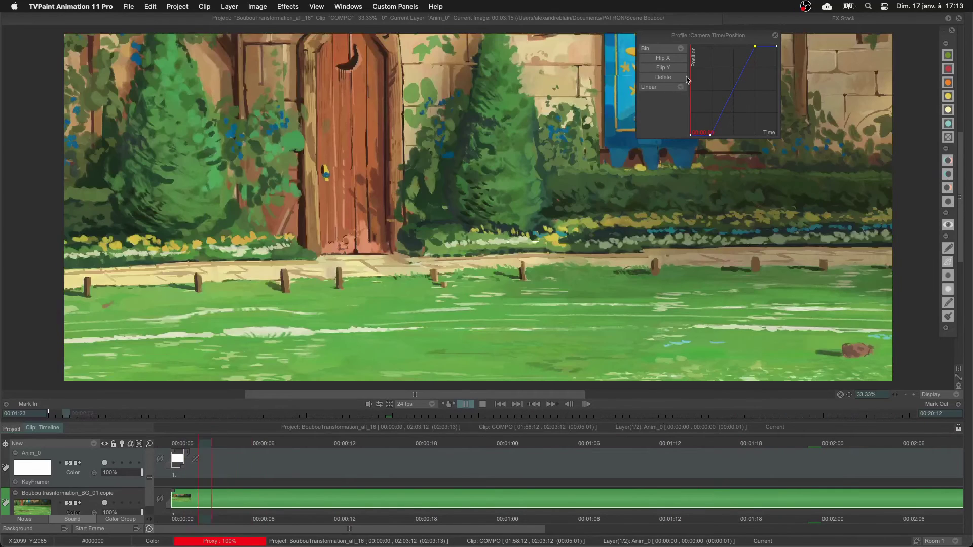
Step: Set the camera profile's interpolation to Spline and play the move from the first frame
key("space")
left_click(669, 88)
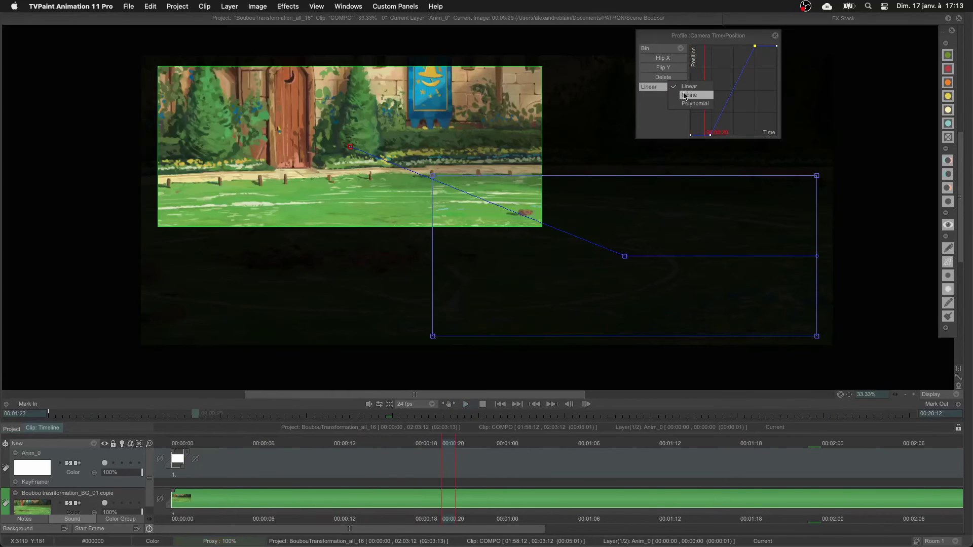
left_click(687, 95)
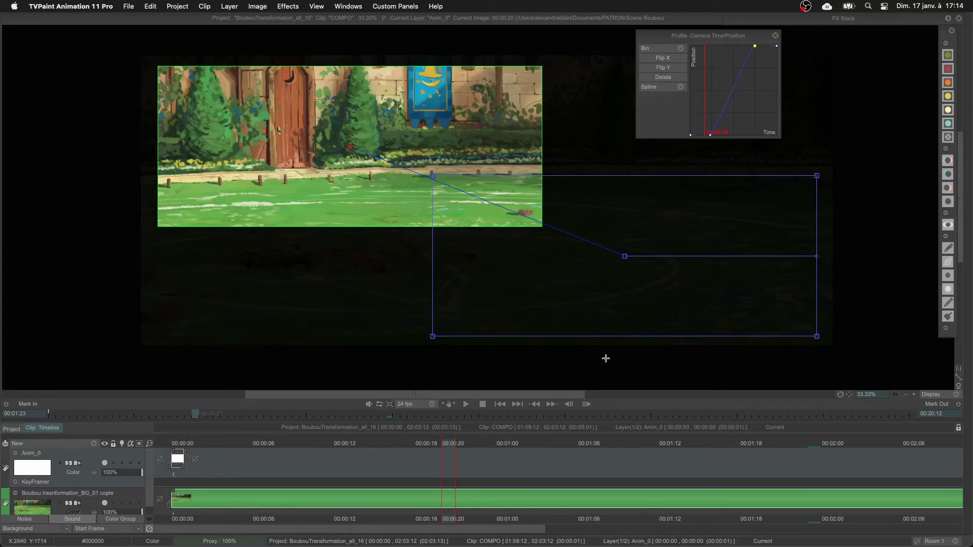
left_click(502, 403)
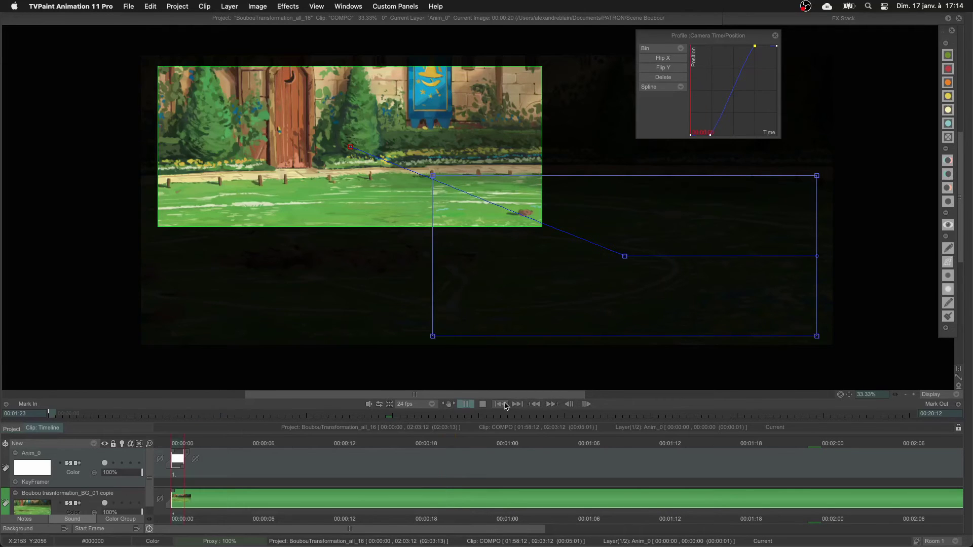
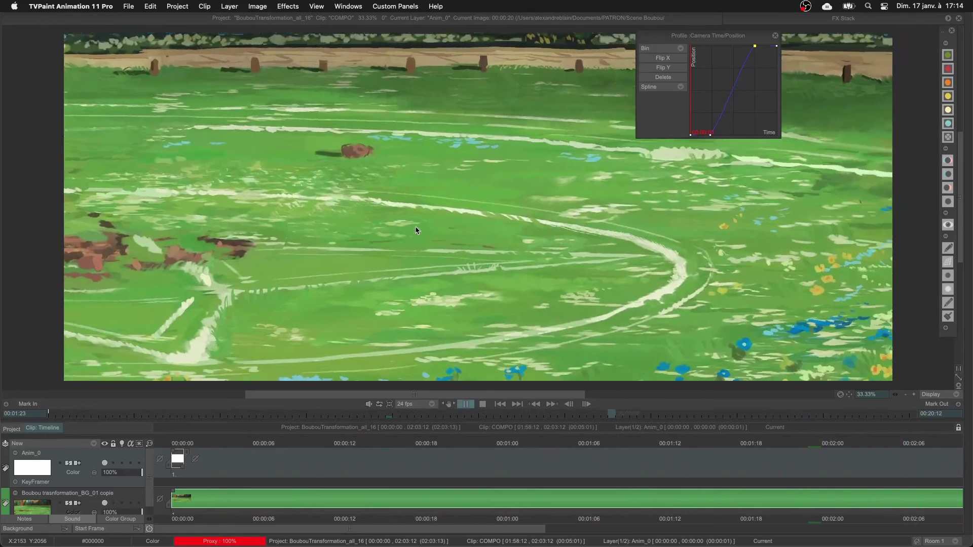
key("space")
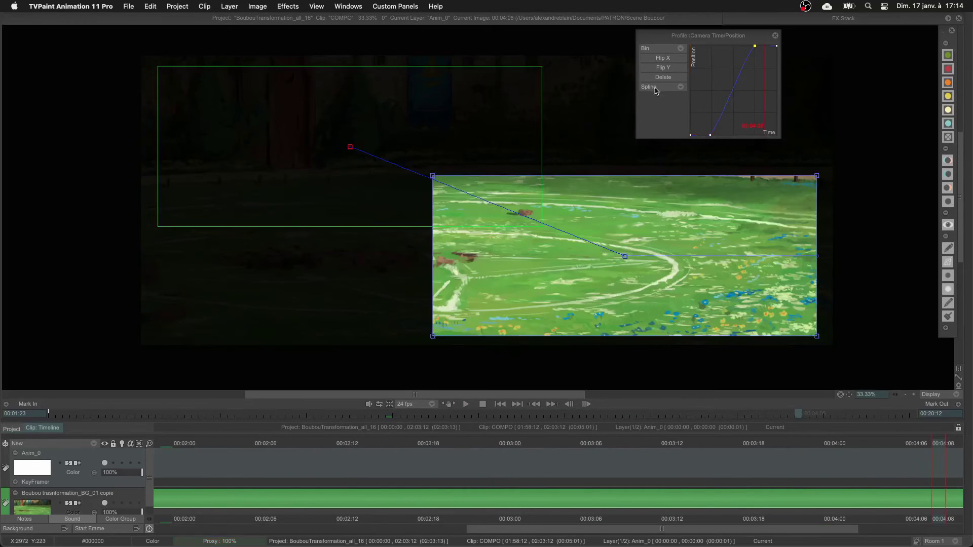
Step: Set the profile to Polynomial, lower its two late points to about three quarters position, and scrub from 00:03:13 to 00:05:01
left_click(666, 89)
left_click(675, 92)
left_click_drag(713, 136, 714, 129)
left_click_drag(713, 122, 715, 131)
left_click_drag(754, 47, 779, 70)
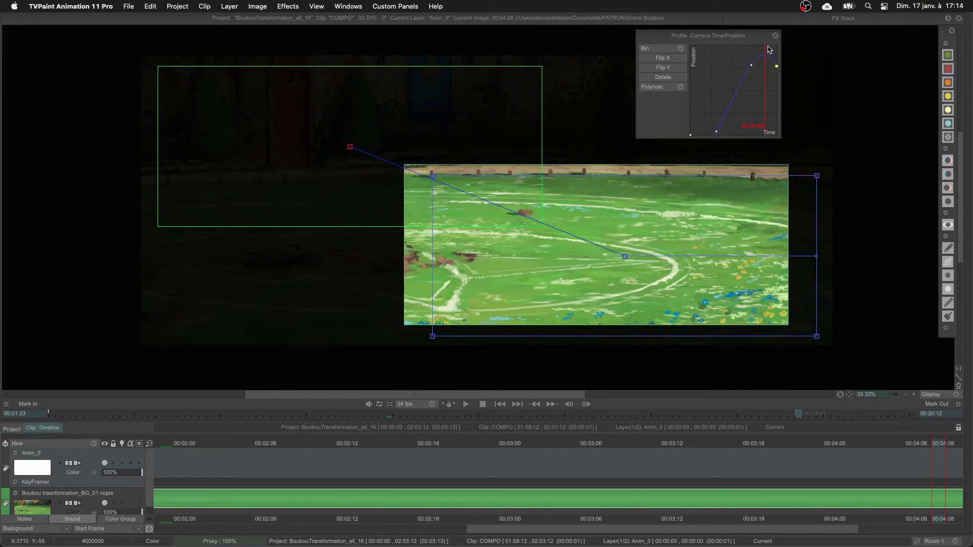
left_click_drag(708, 413, 662, 380)
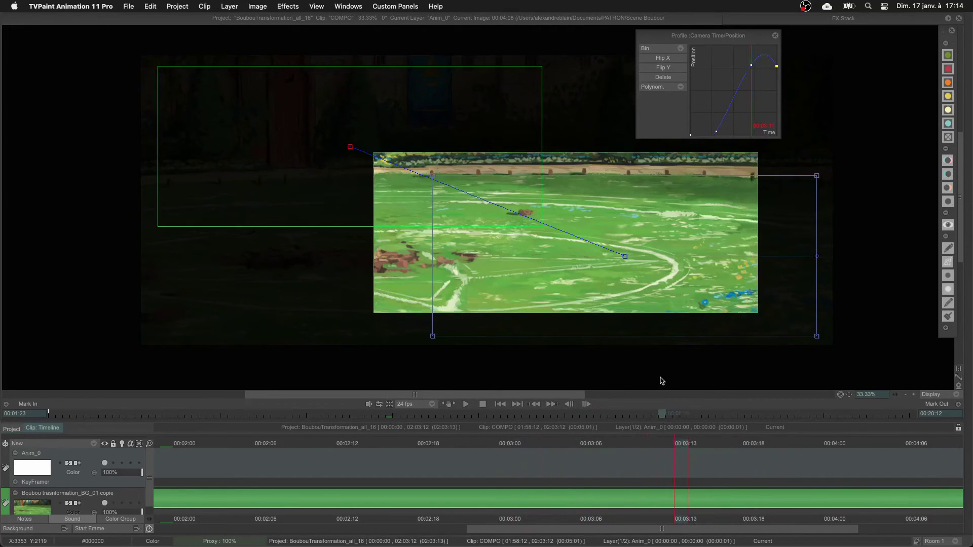
left_click_drag(666, 418, 910, 409)
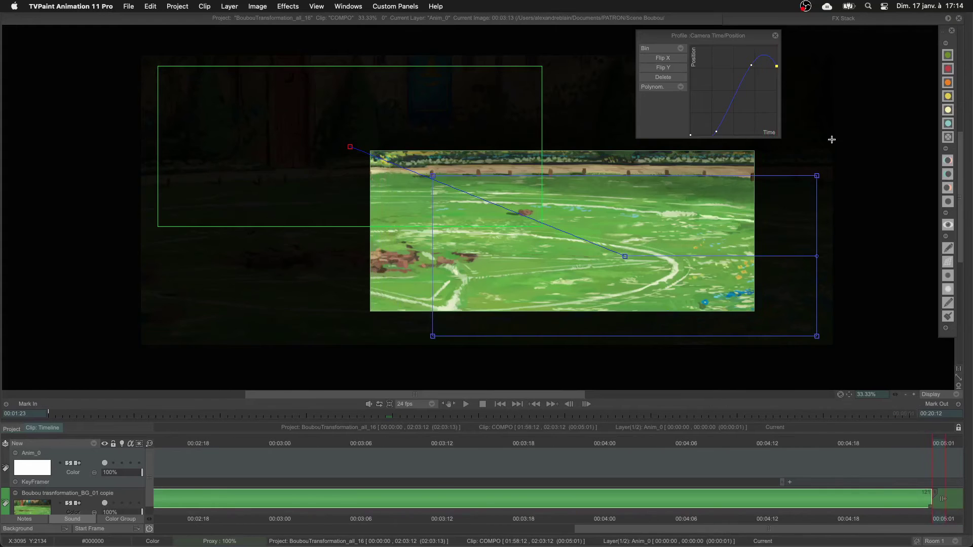
Step: Raise the two early profile points to slightly above zero position and play the move from the first frame
left_click(777, 66)
left_click_drag(715, 130, 716, 122)
left_click(503, 405)
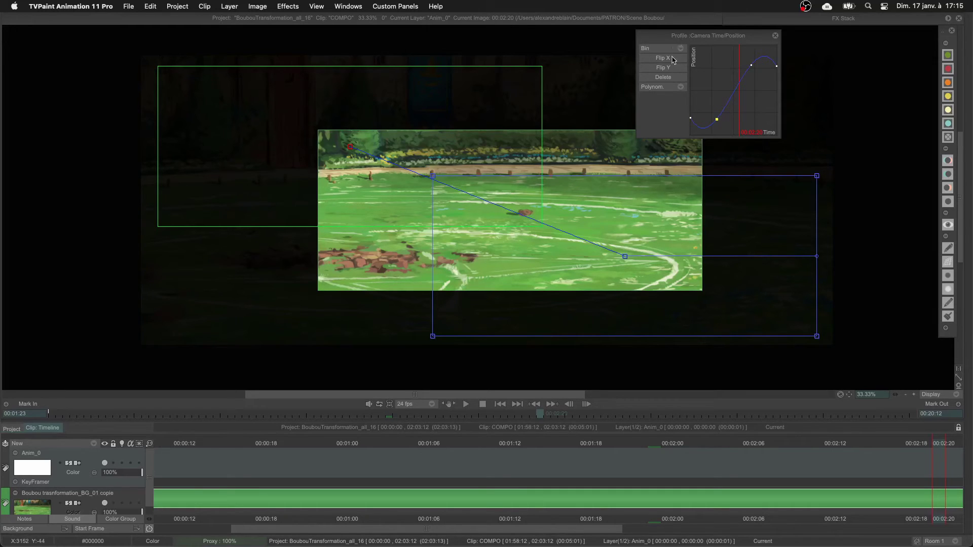
Step: Set the profile back to Spline, returning the early points to zero position and the late points to full position
left_click(650, 88)
left_click(671, 78)
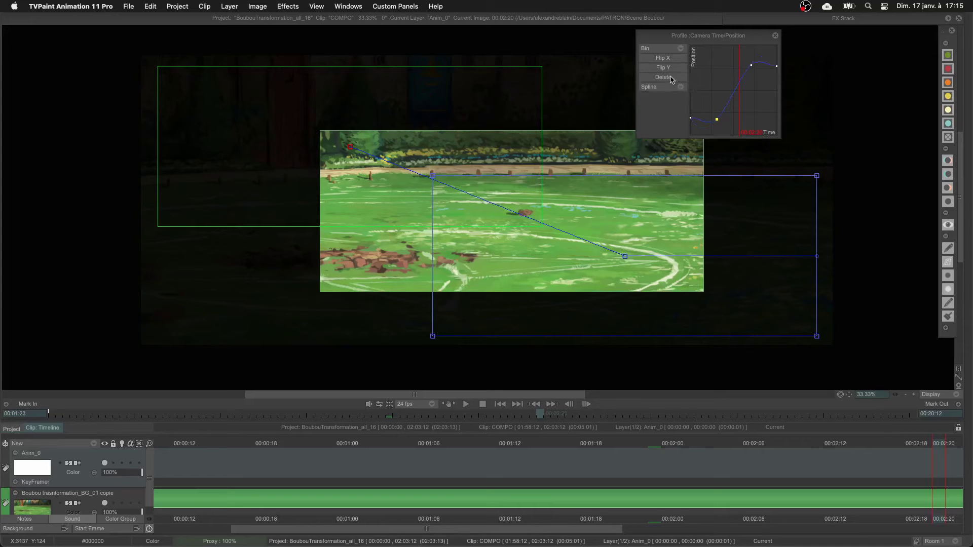
left_click_drag(689, 120, 667, 162)
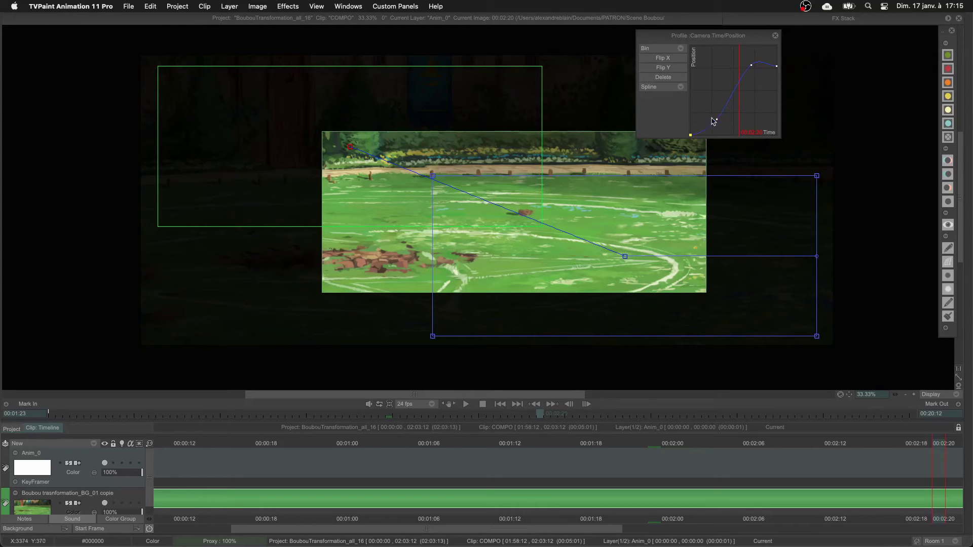
left_click_drag(712, 122, 713, 136)
left_click_drag(751, 65, 768, 45)
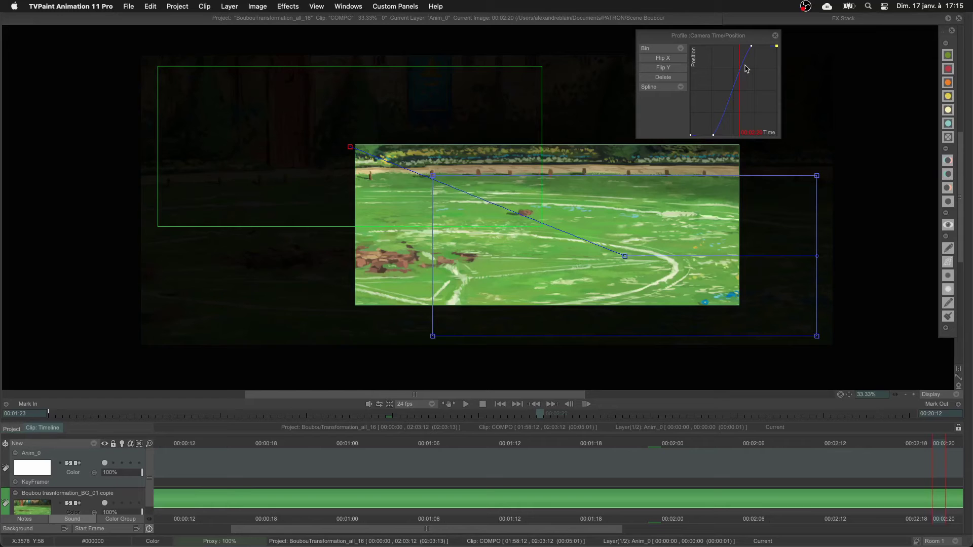
Step: Add a middle camera position by pulling the camera path upward, and set the path mode to Linear
left_click_drag(468, 193, 522, 139)
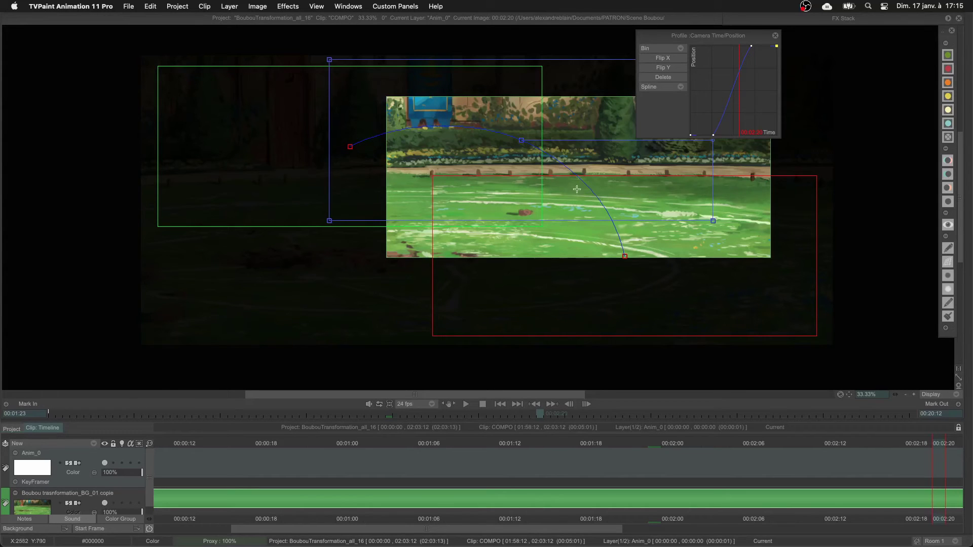
mouse_move(969, 169)
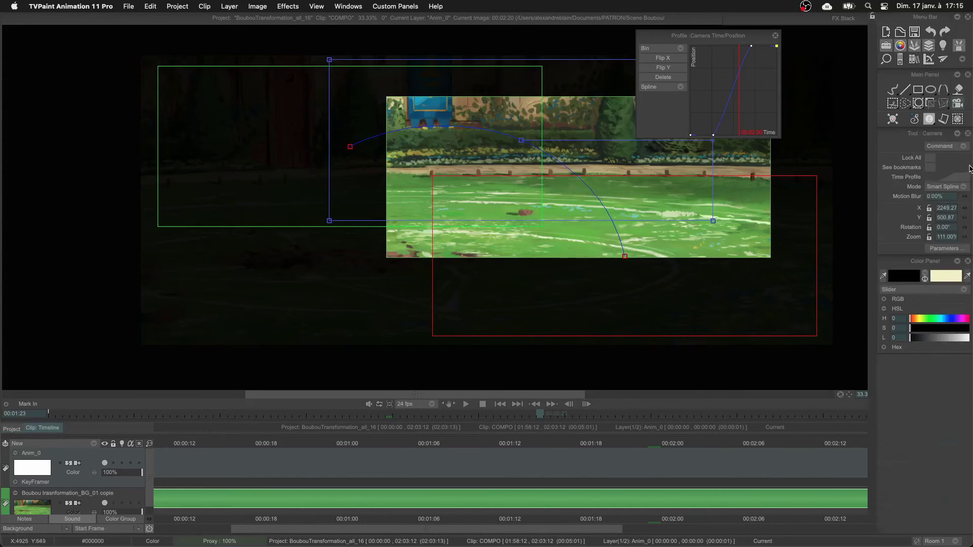
left_click(942, 186)
left_click(920, 173)
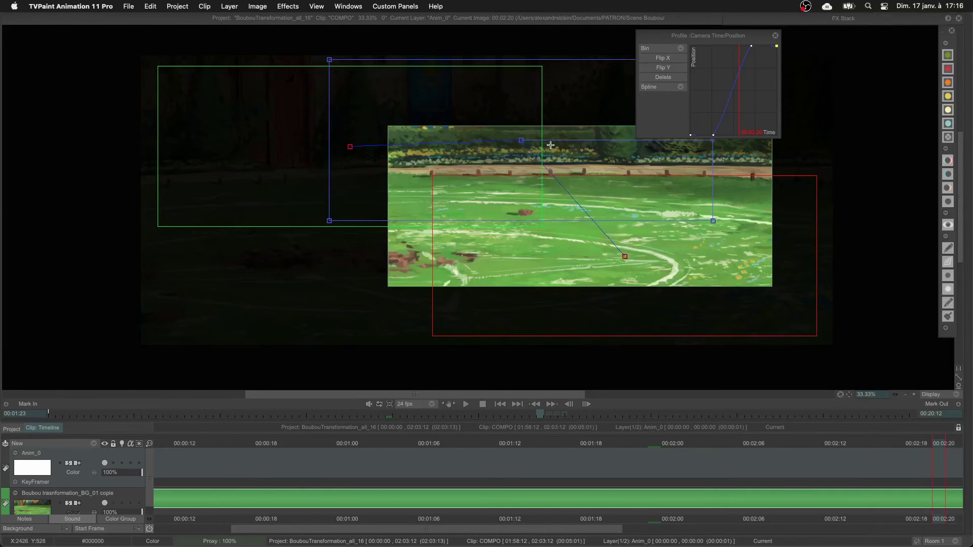
Step: Try the Spline mode on the camera path
mouse_move(969, 218)
left_click(944, 187)
left_click(949, 196)
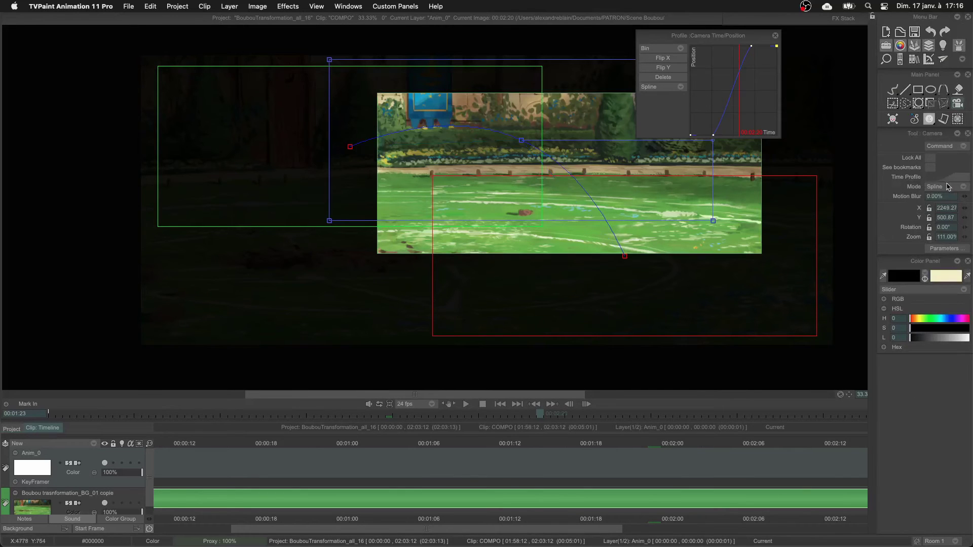
Step: Set the camera path mode to Linear, level the middle camera position with the starting one, and play the move
left_click(943, 187)
left_click(927, 179)
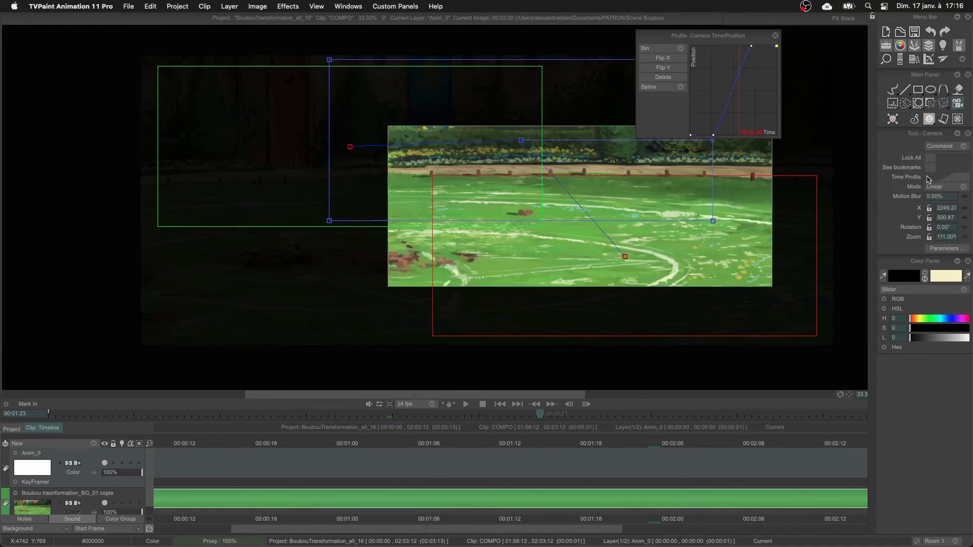
left_click_drag(521, 141, 522, 146)
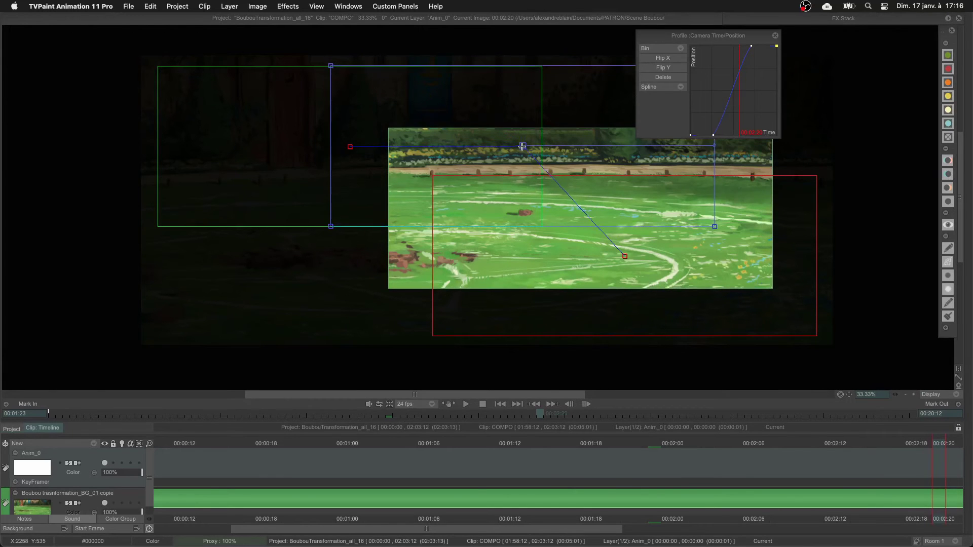
left_click(500, 404)
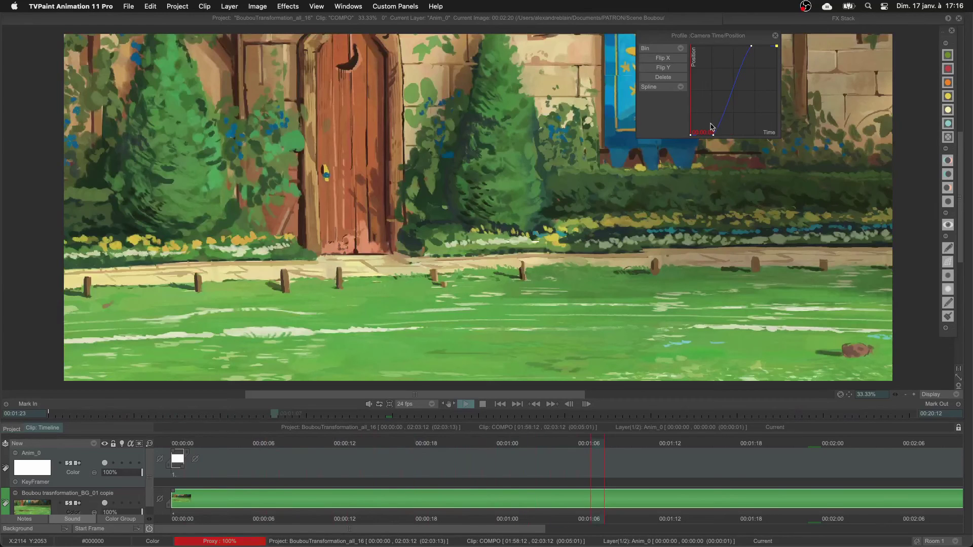
Step: Stop playback and shift the profile's zero-position point slightly earlier and its full-position point slightly later
left_click(711, 132)
left_click_drag(714, 135, 704, 135)
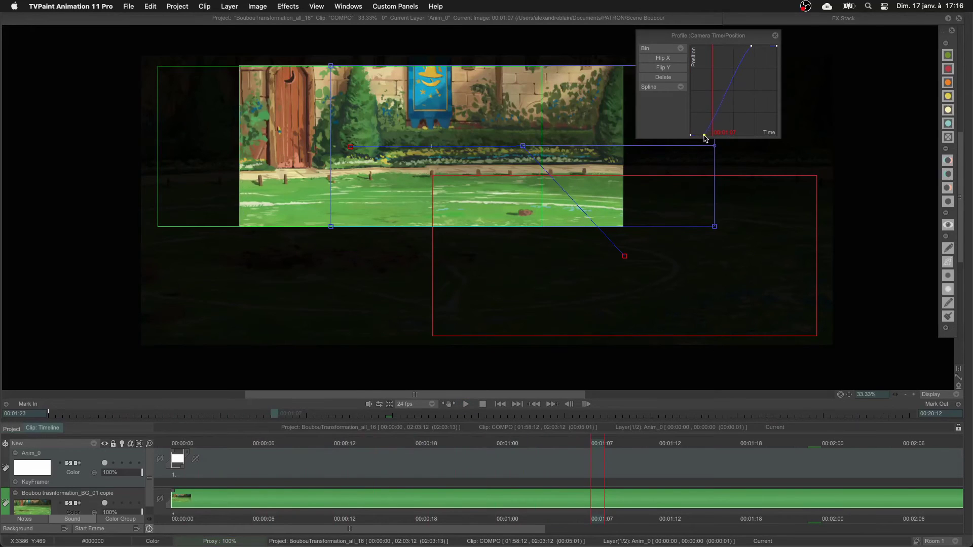
left_click_drag(752, 49, 757, 47)
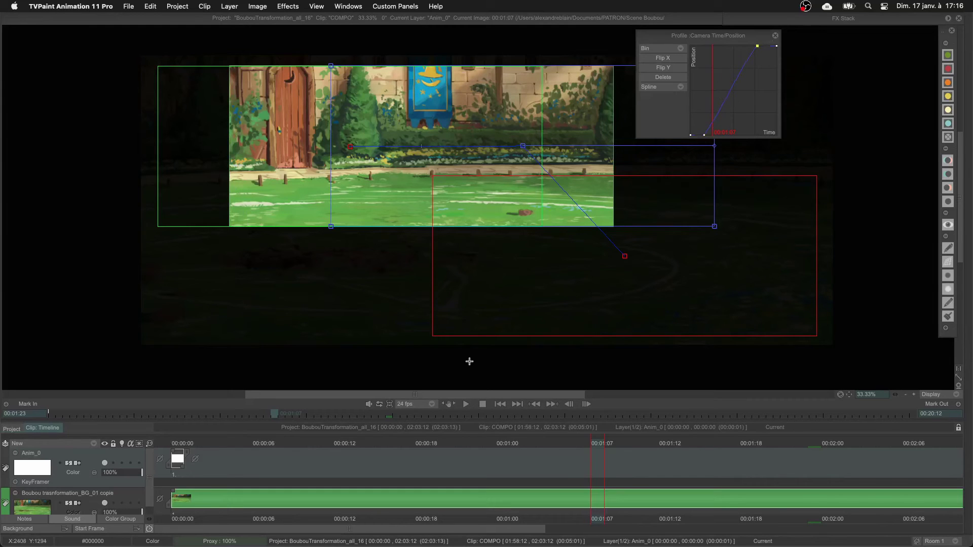
Step: Scrub to 00:01:22 at the middle camera position and add two profile points at that height to create a hold
mouse_move(388, 418)
left_mouse_down()
mouse_move(406, 418)
mouse_move(374, 413)
mouse_move(382, 413)
left_mouse_up()
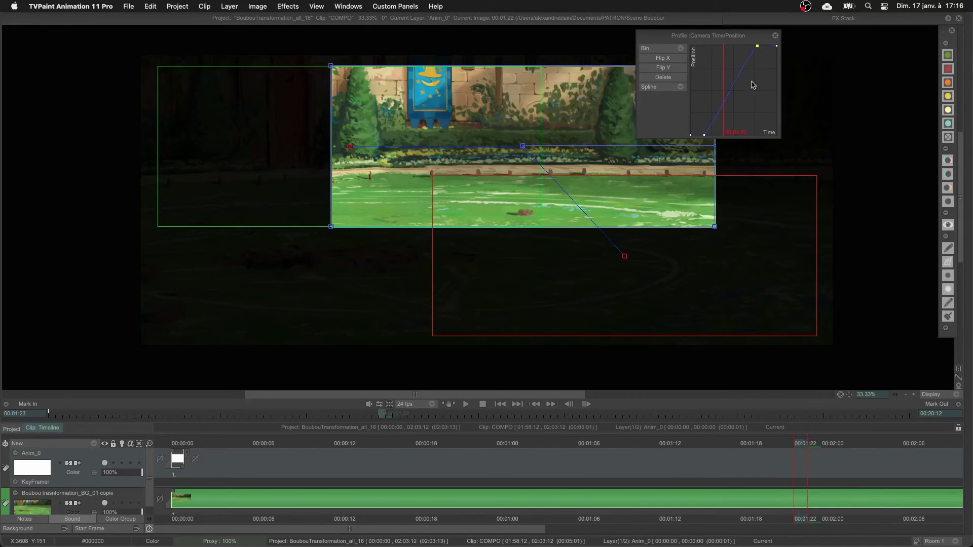
left_click(724, 103)
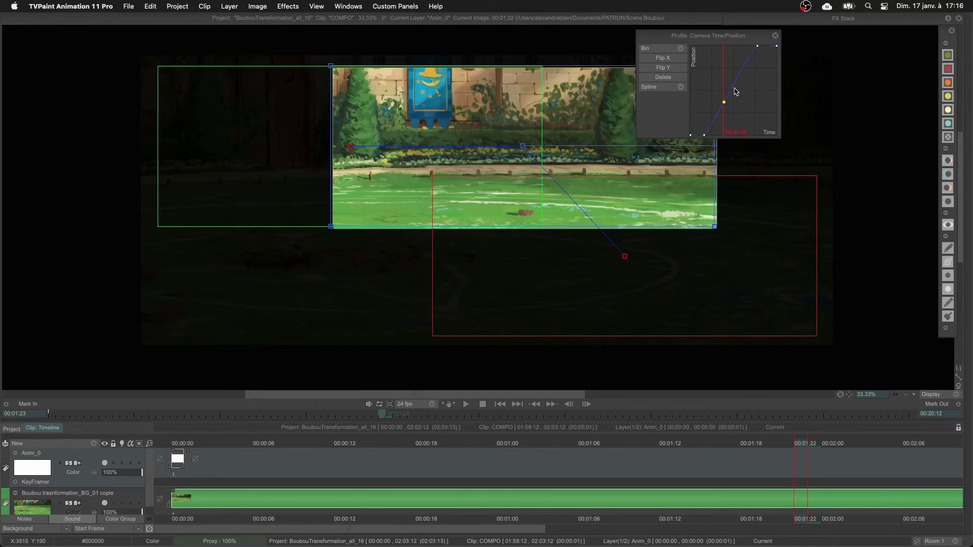
left_click_drag(736, 88, 739, 105)
Step: Try Polynomial interpolation on the camera profile and settle on Linear
left_click(660, 89)
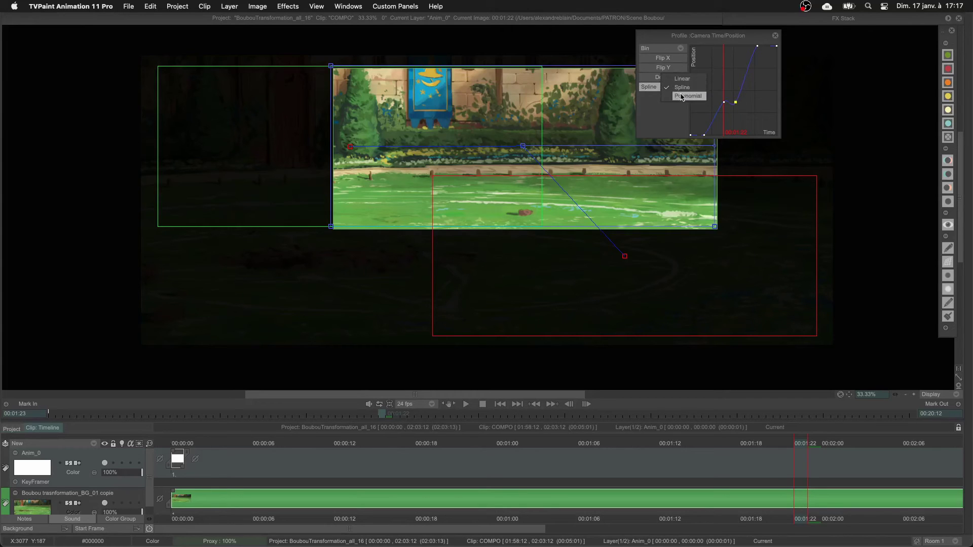
left_click(681, 96)
left_click(726, 100)
left_click(667, 89)
left_click(683, 72)
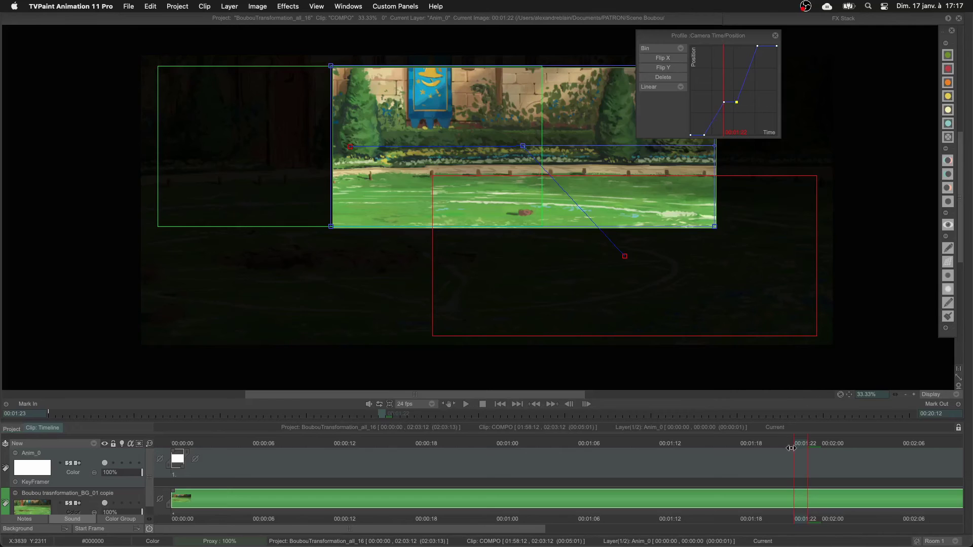
Step: With the playhead at 00:01:21, enlarge the camera profile window, move it clear of the camera frames, and level the two hold points
left_click_drag(796, 444, 940, 439)
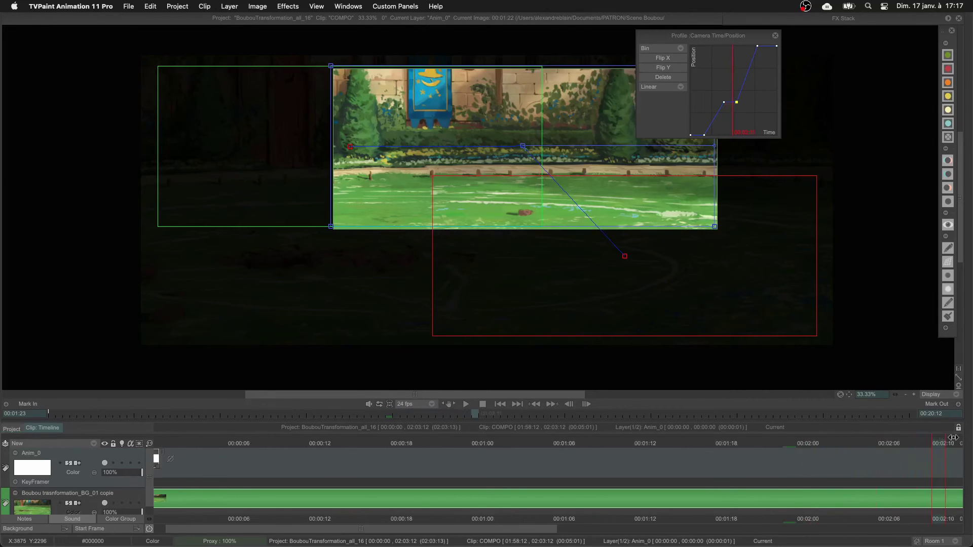
mouse_move(852, 435)
left_mouse_down()
mouse_move(730, 436)
mouse_move(742, 435)
left_mouse_up()
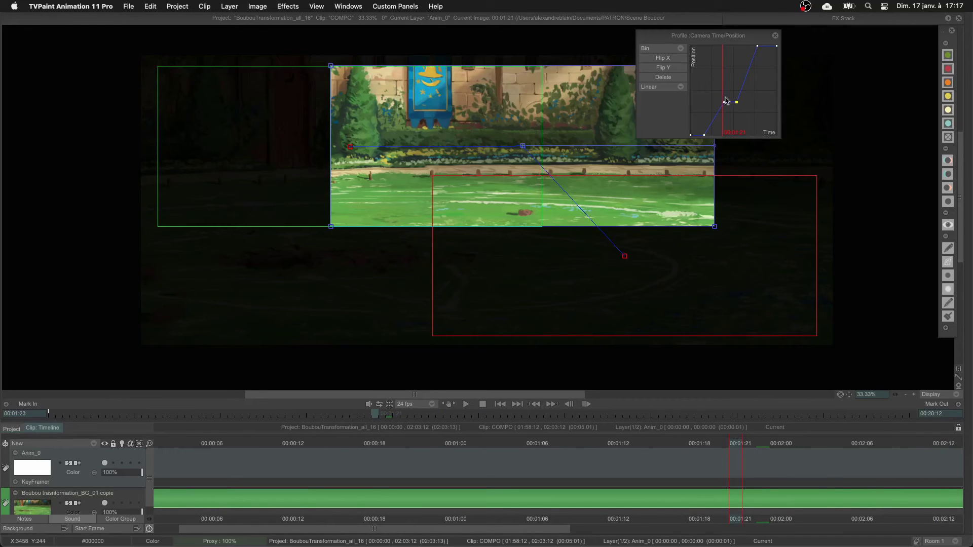
left_click_drag(637, 137, 558, 223)
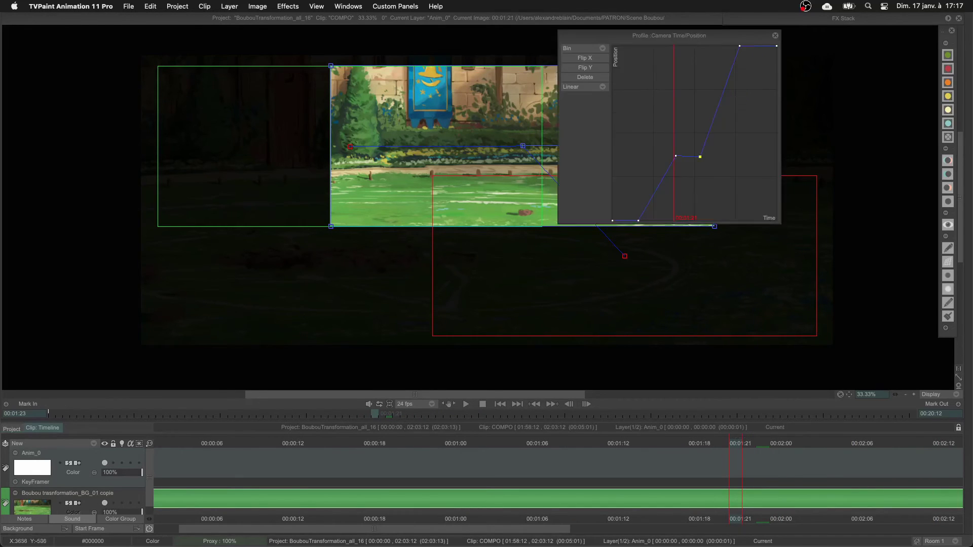
left_click_drag(721, 35, 217, 110)
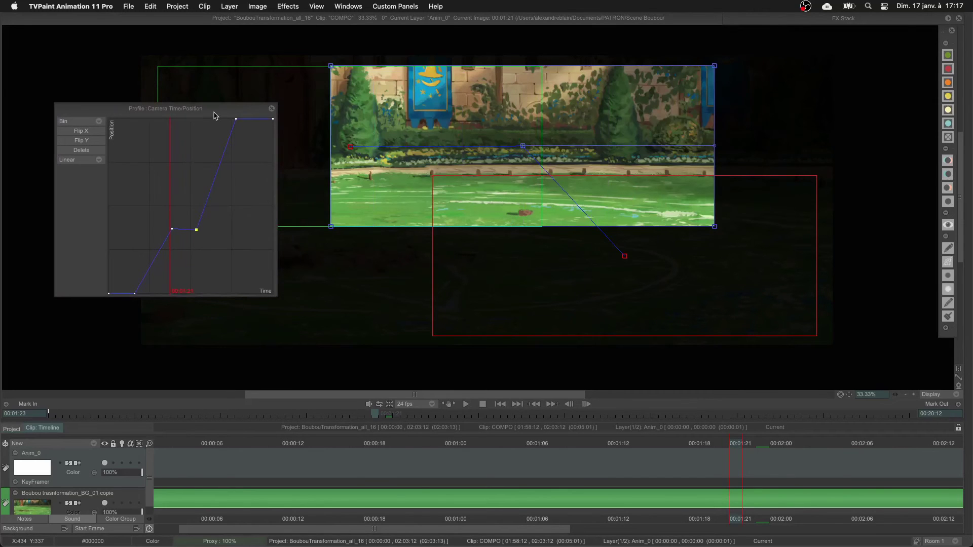
left_click_drag(171, 230, 172, 231)
Step: Play the camera move from the first frame, replay it, and scrub to 00:02:12 to check the middle hold
left_click(500, 404)
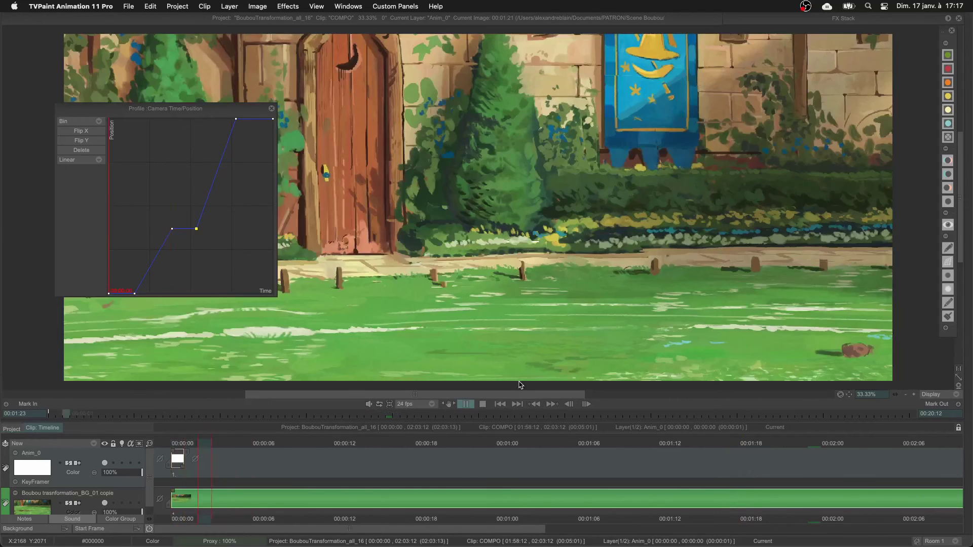
key("space")
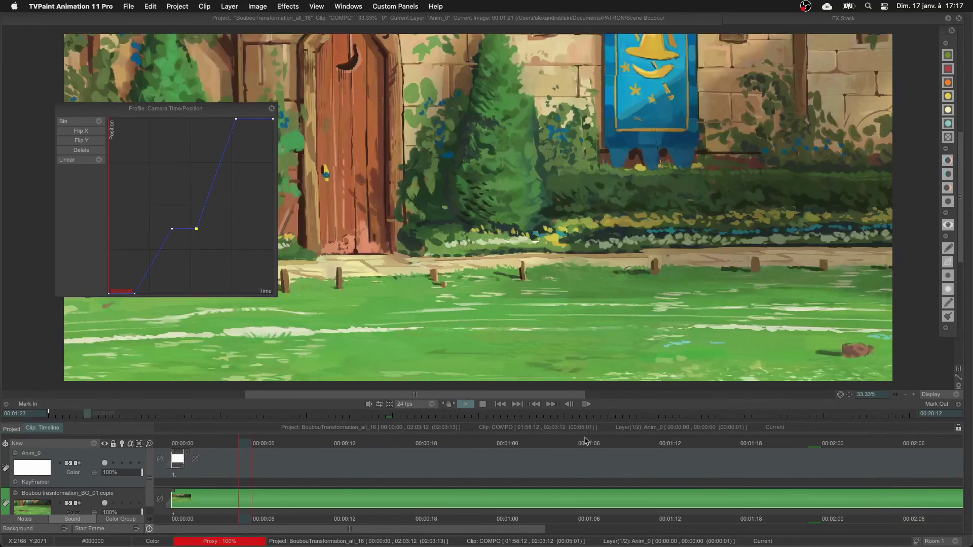
key("space")
left_click_drag(634, 416, 482, 414)
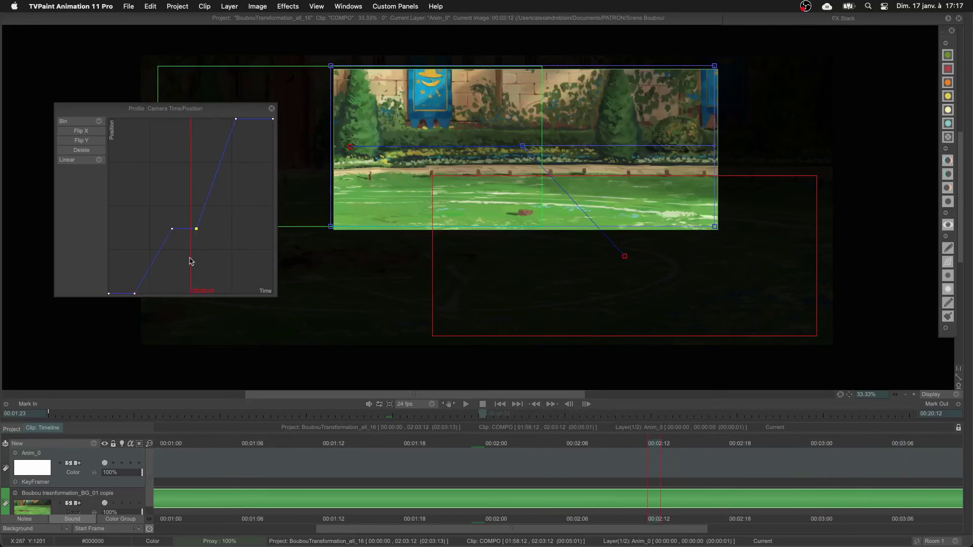
Step: Lower both hold points slightly to match the middle camera position at 00:02:12, and play the move again
left_click(171, 229)
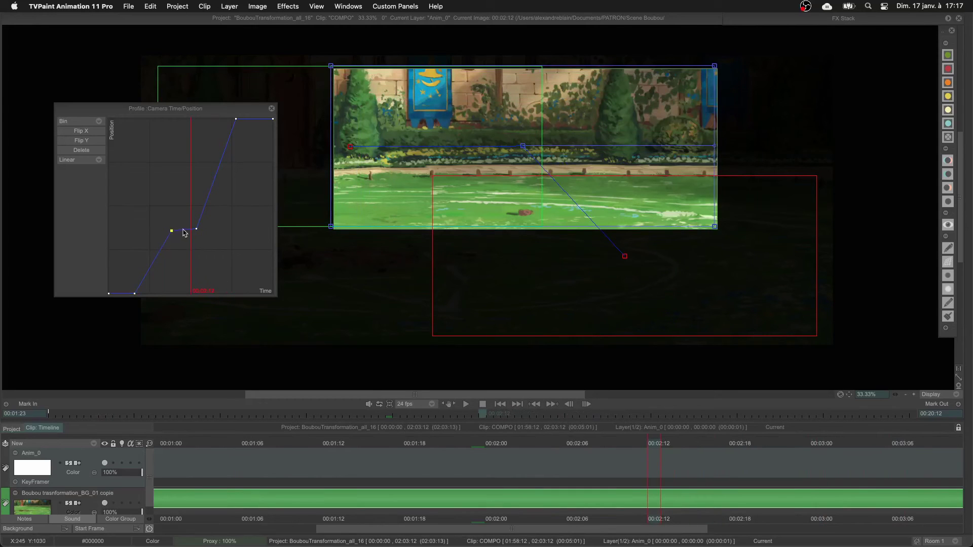
left_click_drag(196, 229, 198, 233)
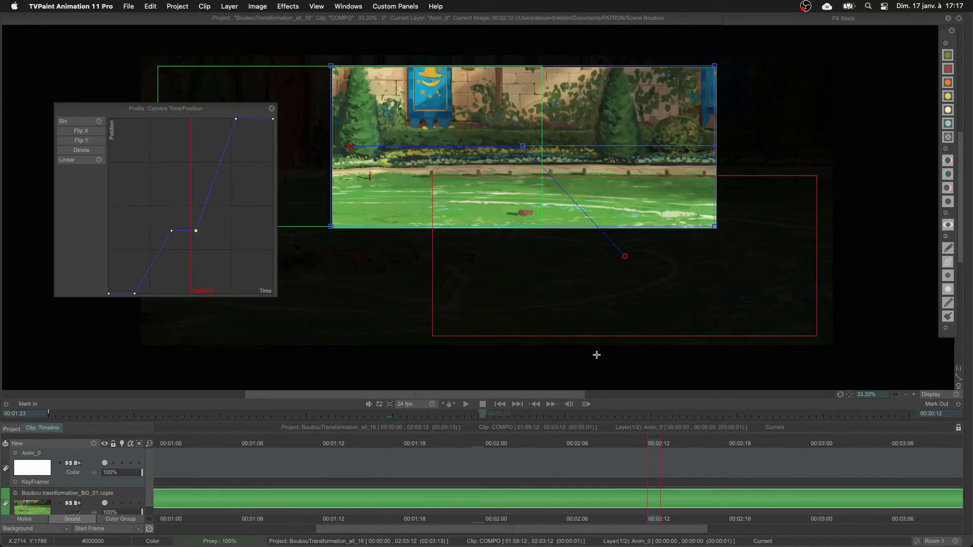
left_click(520, 402)
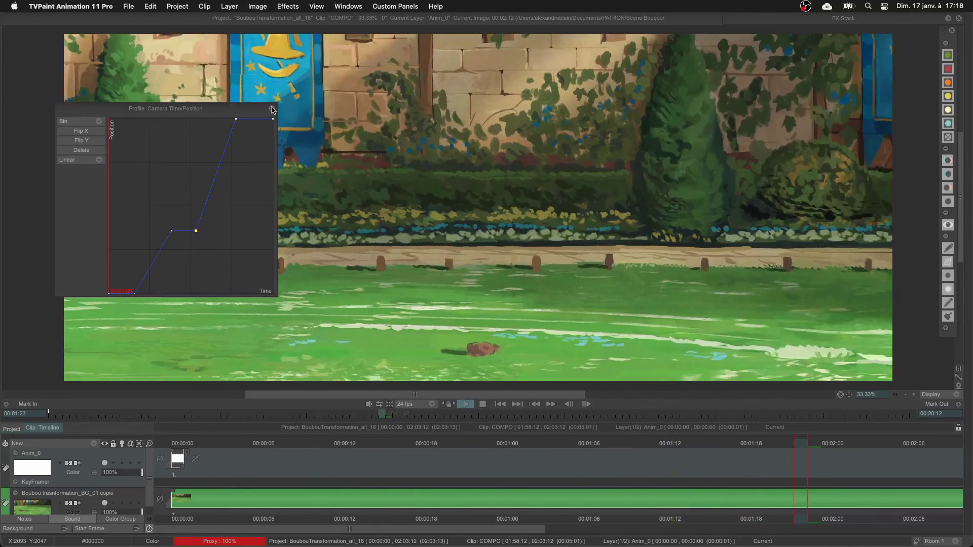
Step: Close the camera Time/Position profile window
left_click(271, 109)
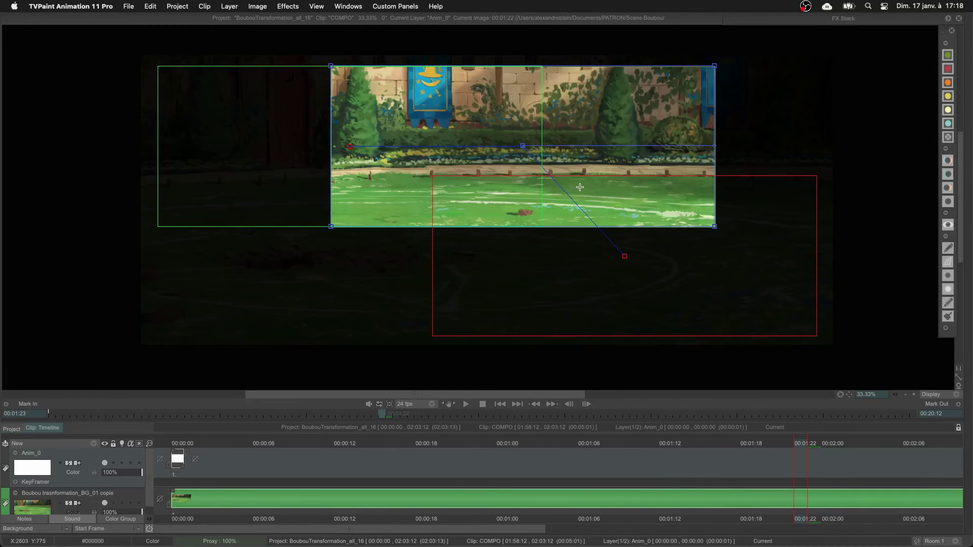
Step: In the camera parameters, try the 4/3 border, look through the Format and Field options, and enable the Safe Area guides
mouse_move(971, 126)
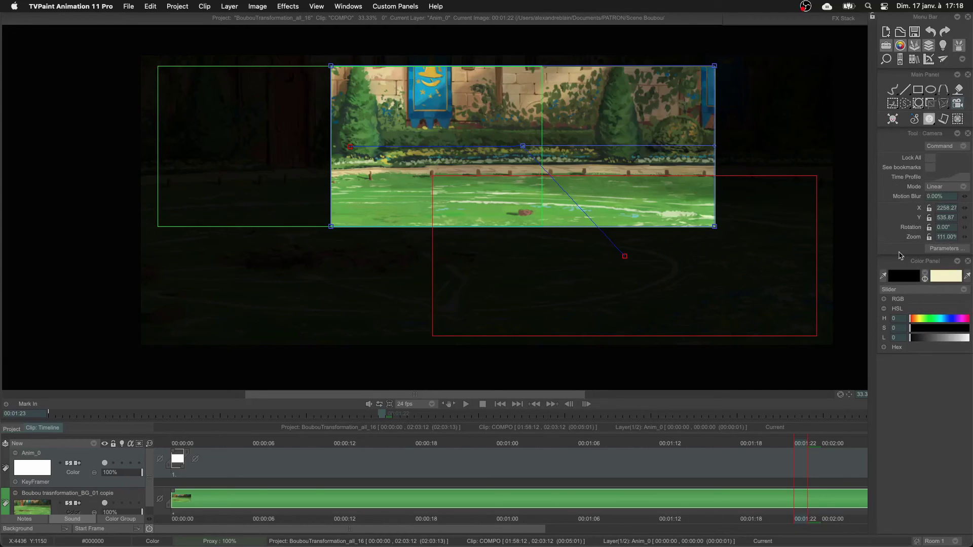
left_click(938, 249)
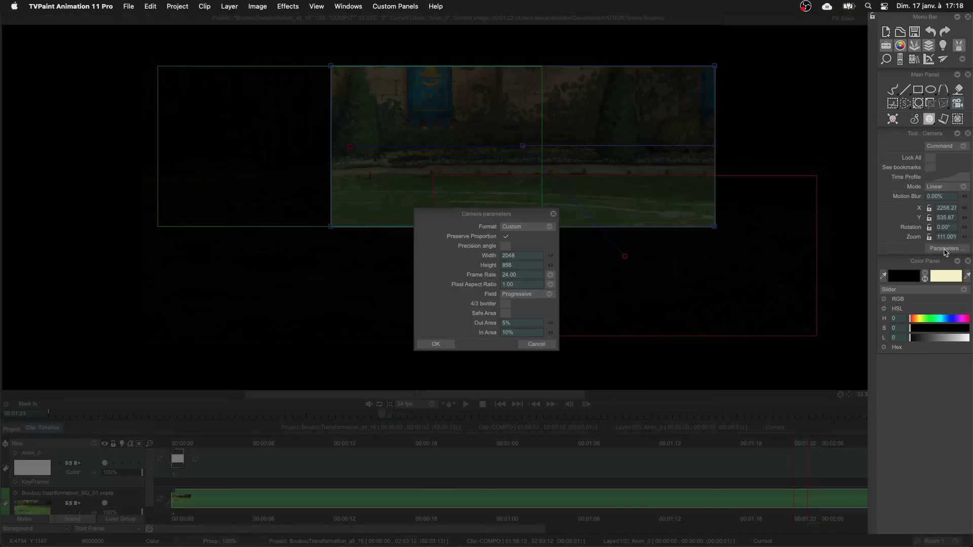
left_click_drag(492, 214, 342, 172)
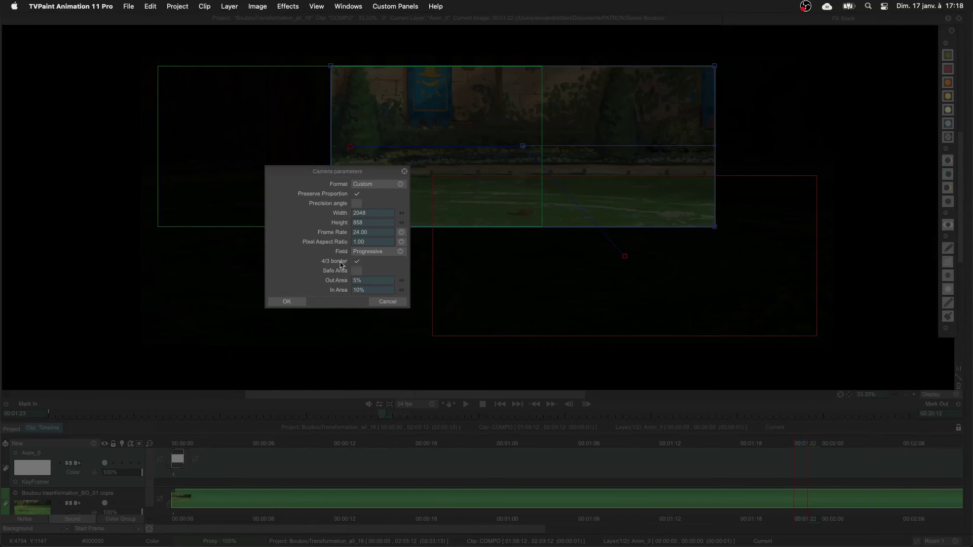
left_click(356, 261)
left_click(357, 271)
left_click(374, 185)
left_click(309, 245)
left_click(381, 255)
left_click(368, 263)
left_click(288, 301)
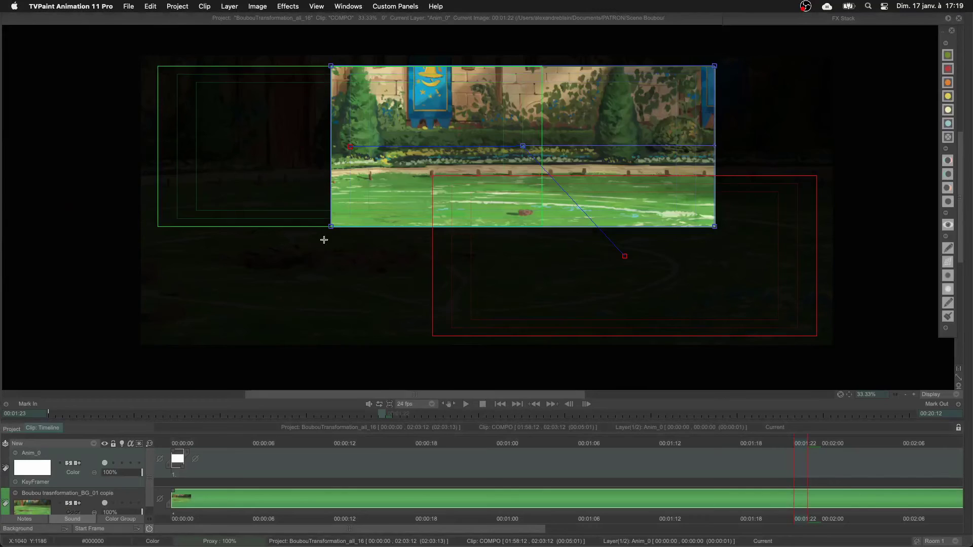
Step: Inspect the safe-area guides around the camera frames, and disable Safe Area in the camera parameters
scroll(357, 136, "up", 2)
scroll(184, 82, "up", 5)
scroll(417, 325, "down", 3)
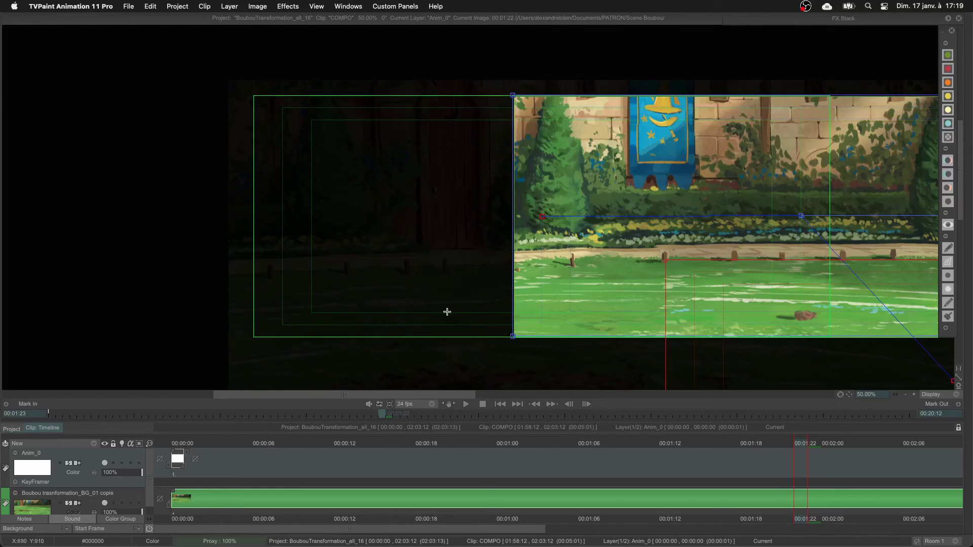
scroll(683, 318, "down", 2)
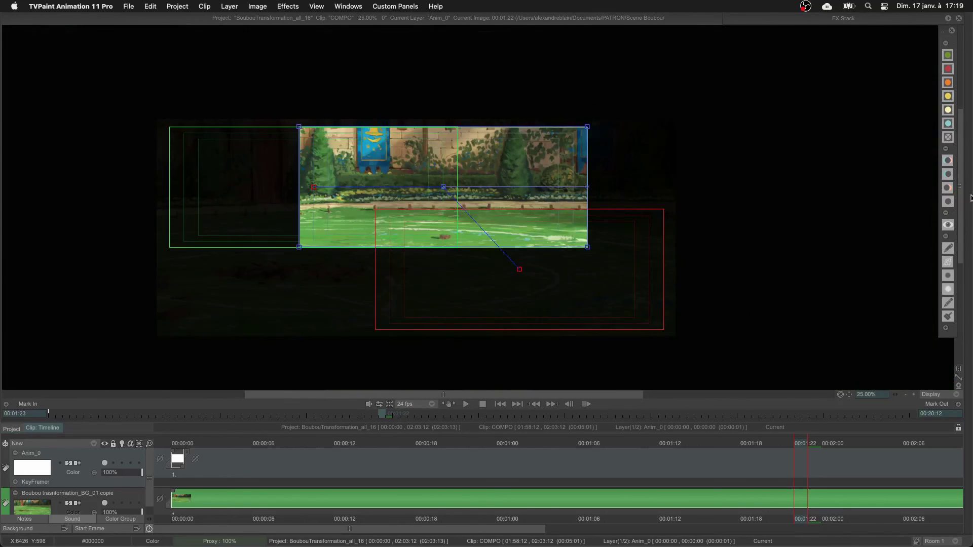
mouse_move(970, 199)
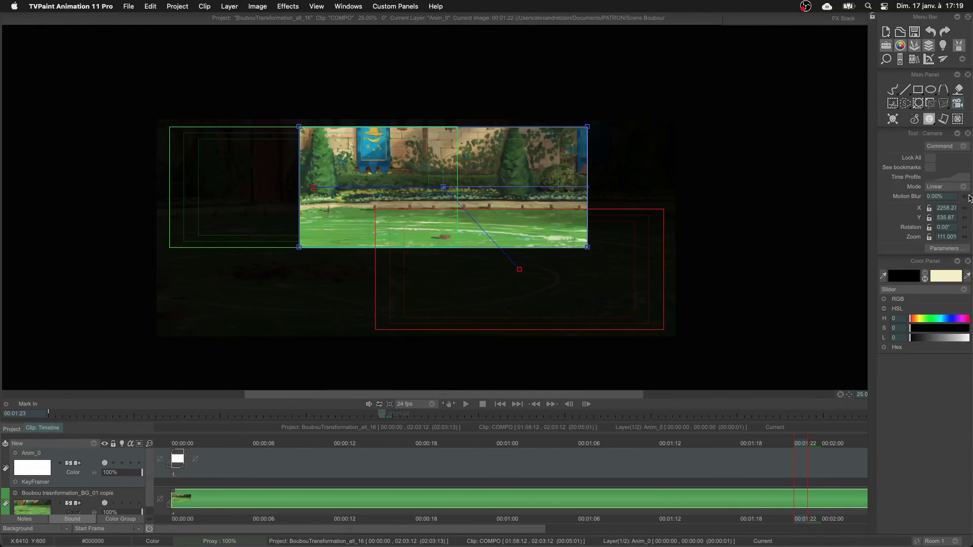
left_click(946, 249)
key("Return")
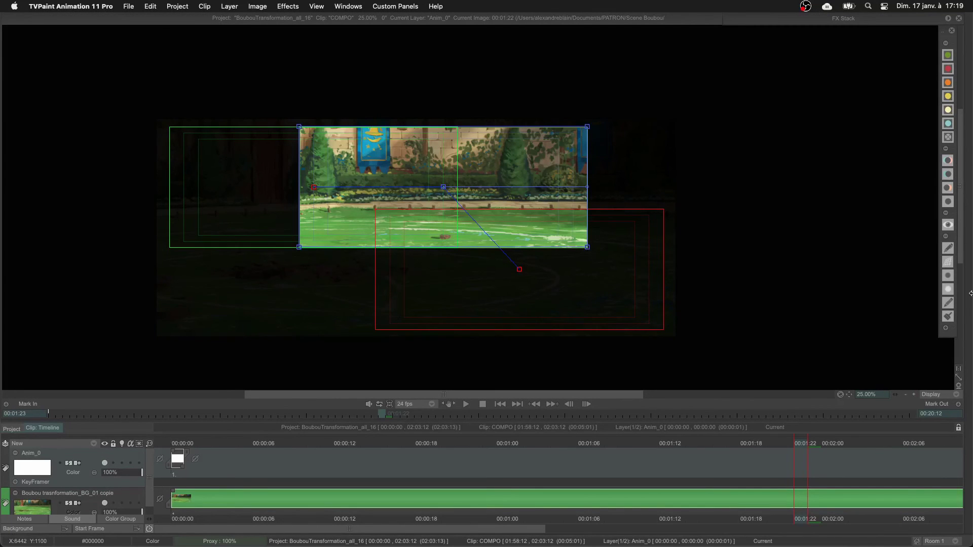
mouse_move(970, 295)
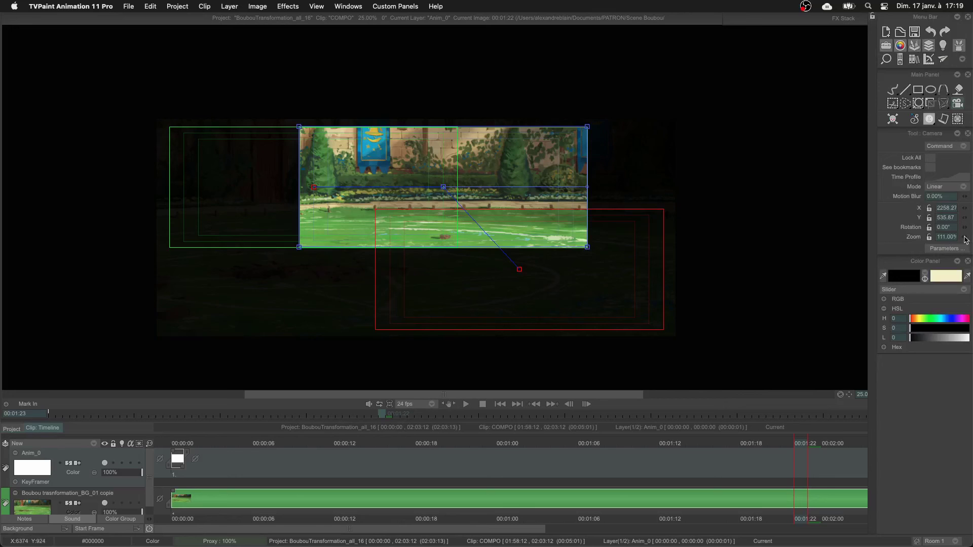
left_click(946, 248)
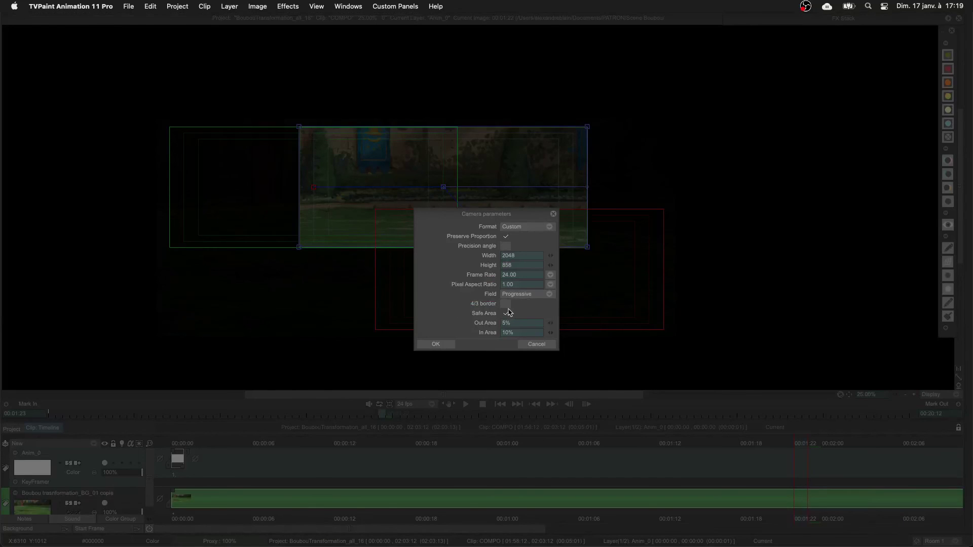
left_click(436, 344)
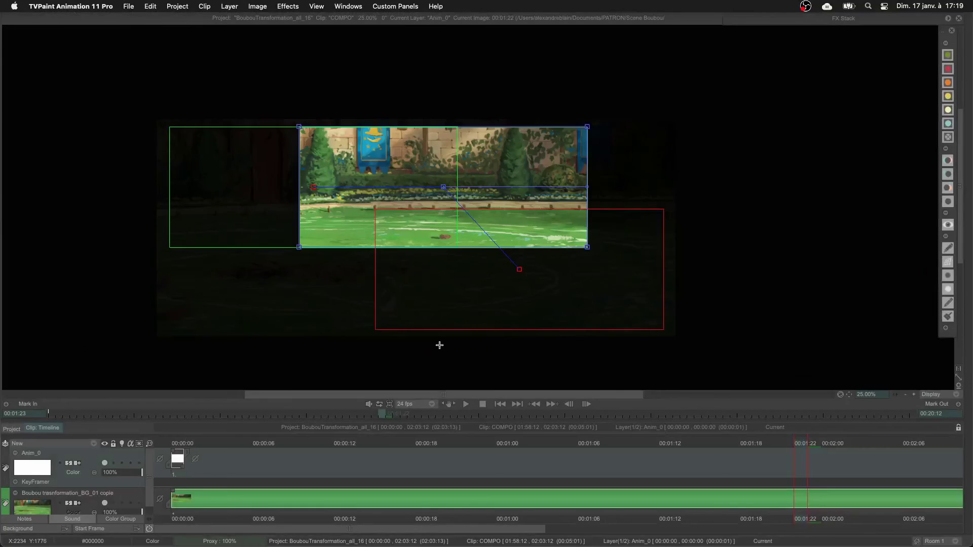
Step: Hide the timeline and examine all the camera frames over the full background
key("plus")
key("plus")
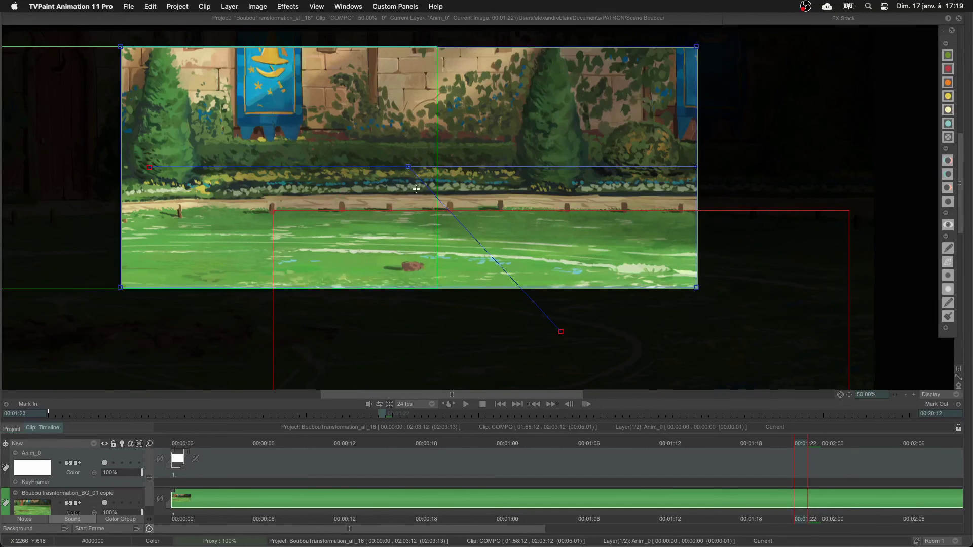
scroll(409, 188, "left", 5)
scroll(409, 188, "up", 2)
scroll(478, 157, "down", 1)
scroll(478, 158, "down", 2)
scroll(478, 158, "right", 1)
key("Tab")
key("plus")
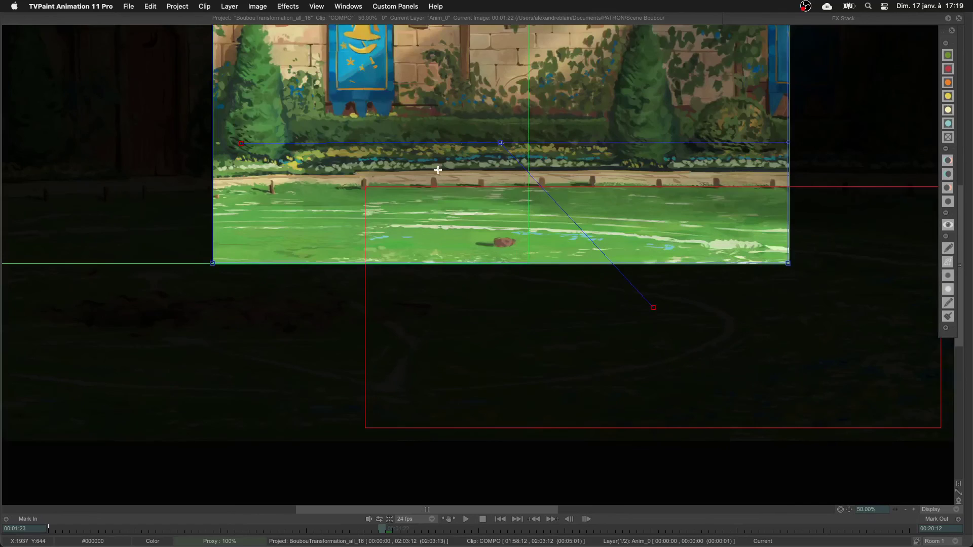
scroll(435, 170, "left", 2)
scroll(435, 170, "up", 2)
key("minus")
scroll(446, 230, "right", 1)
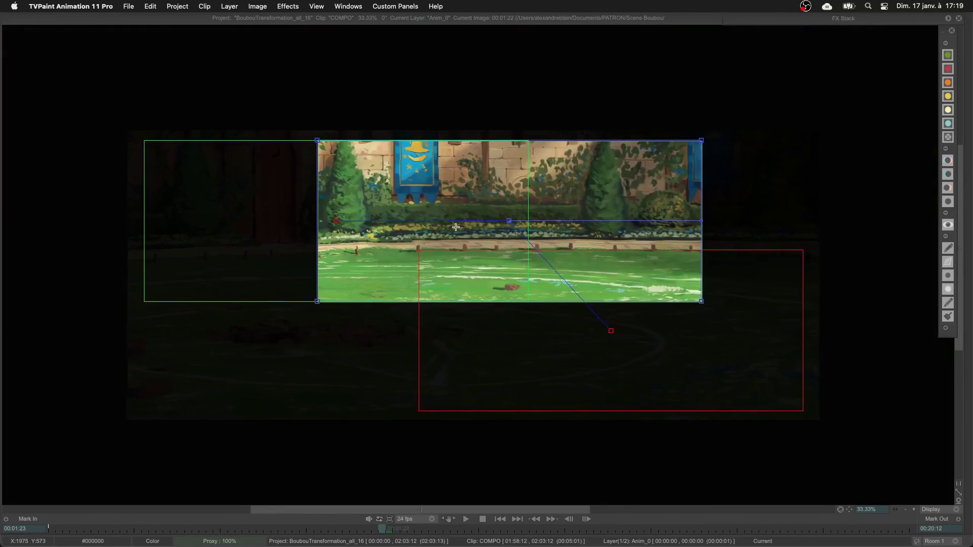
key("plus")
key("minus")
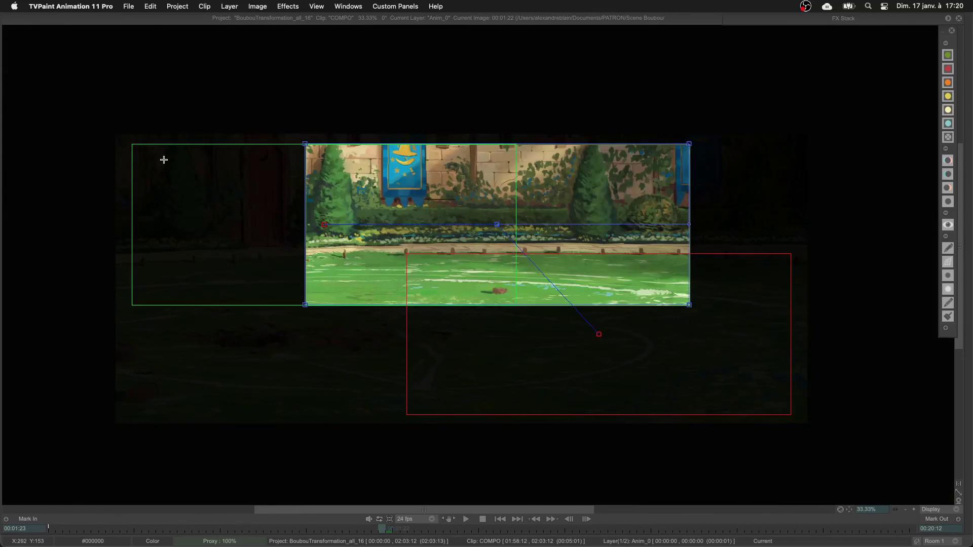
Step: Open the Display Settings, place them clear of the camera frames, and set the View finder opacity to 60%
left_click(125, 7)
left_click(123, 8)
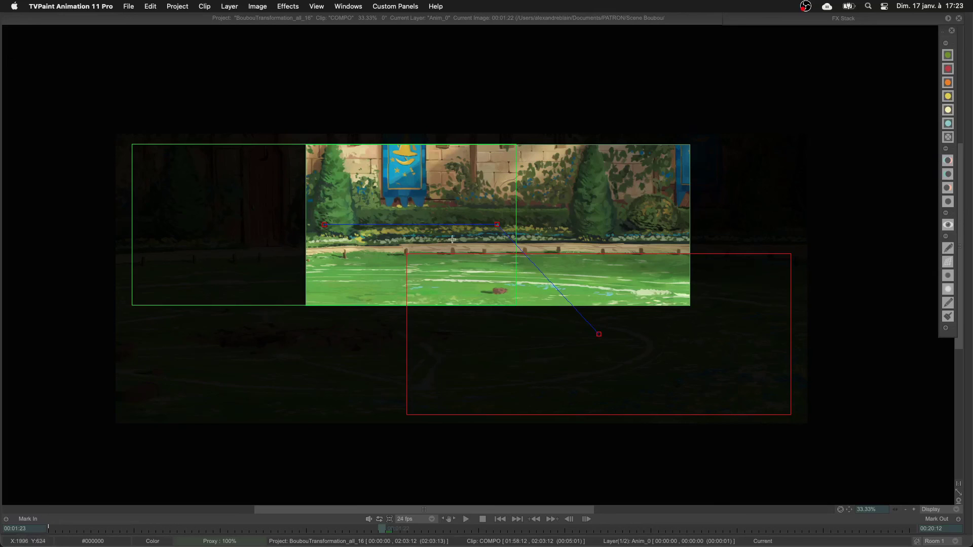
left_click(400, 7)
mouse_move(348, 6)
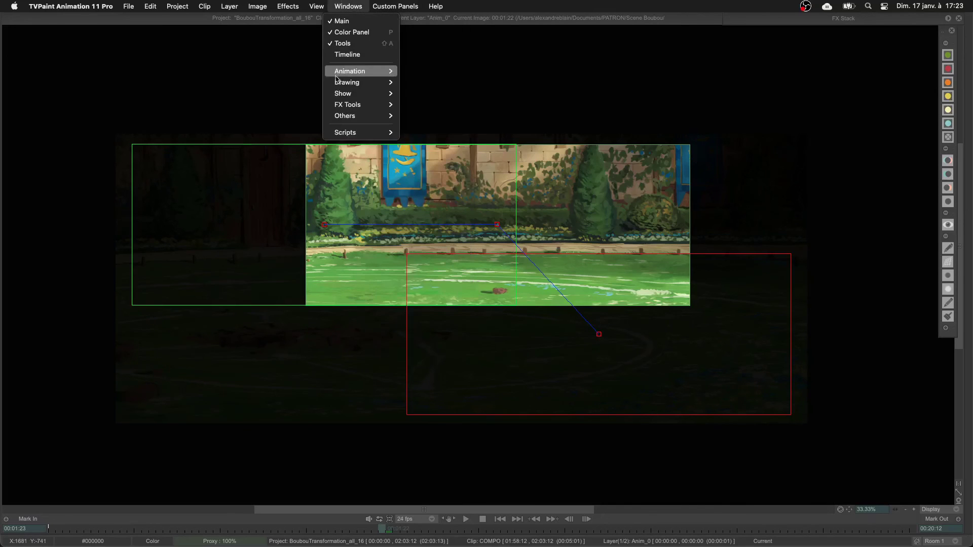
mouse_move(372, 82)
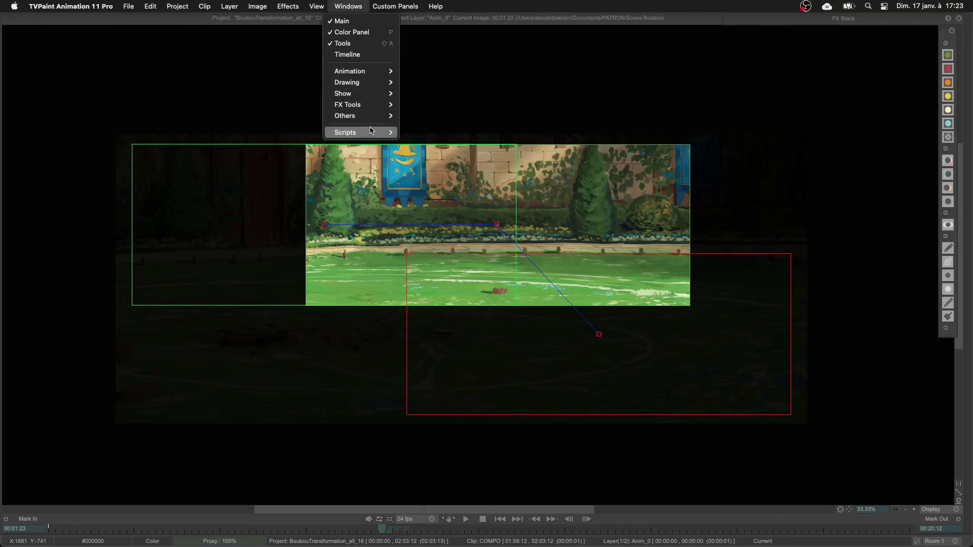
mouse_move(357, 114)
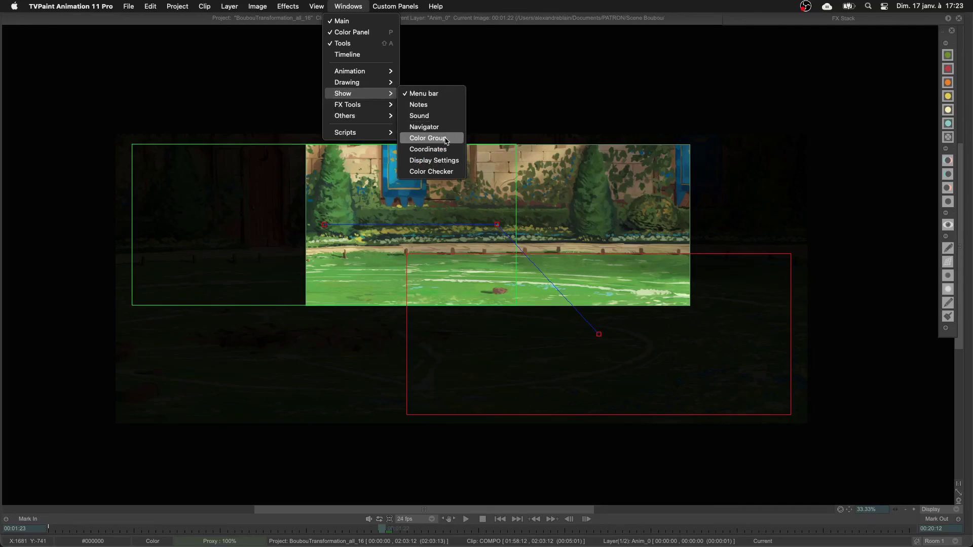
left_click(441, 160)
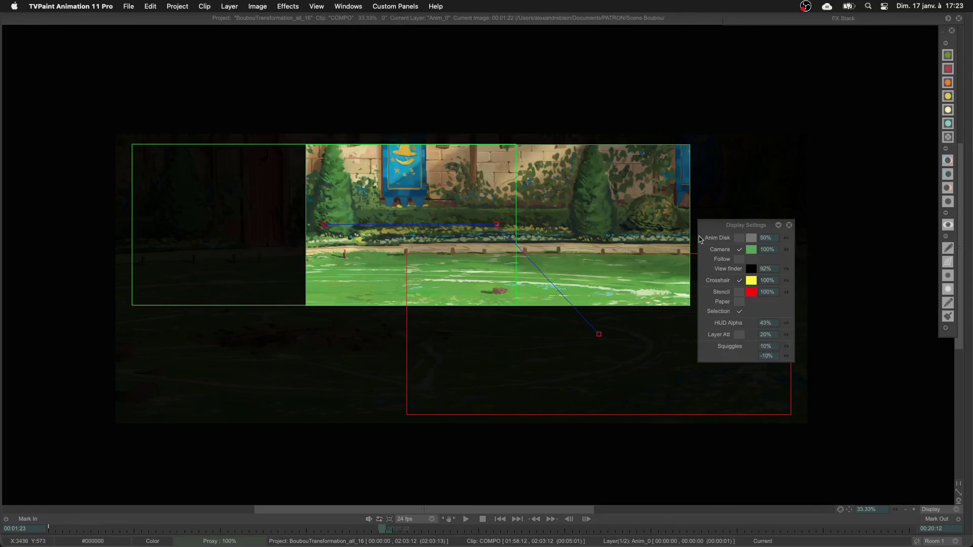
left_click_drag(735, 225, 840, 59)
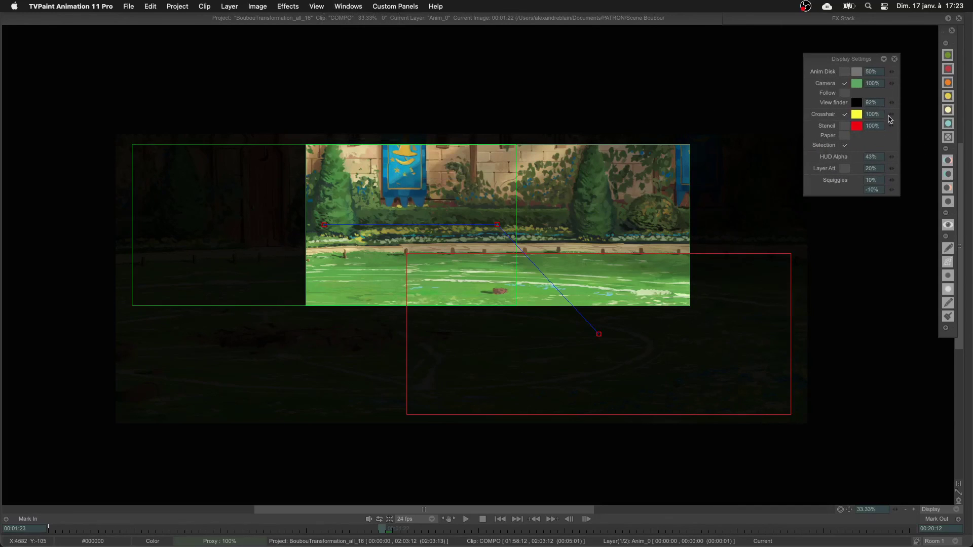
left_click_drag(876, 106, 855, 112)
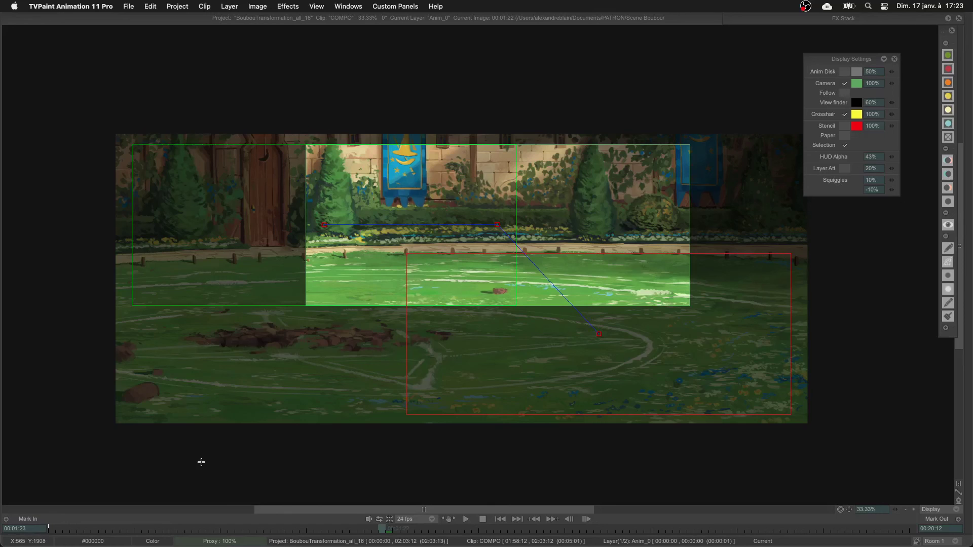
Step: Bring back the timeline, play the camera move from the first frame, and move the playhead to 00:01:23
key("Tab")
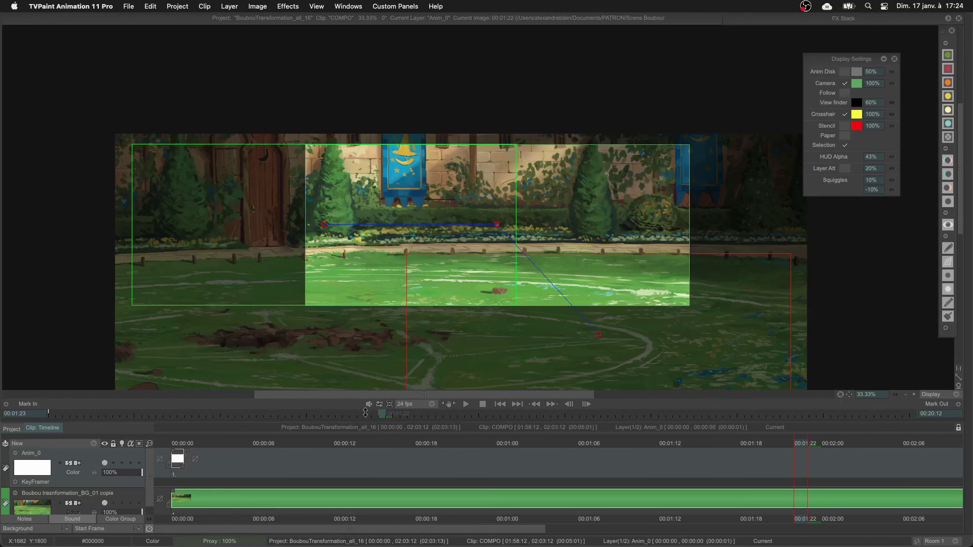
key("Home")
key("space")
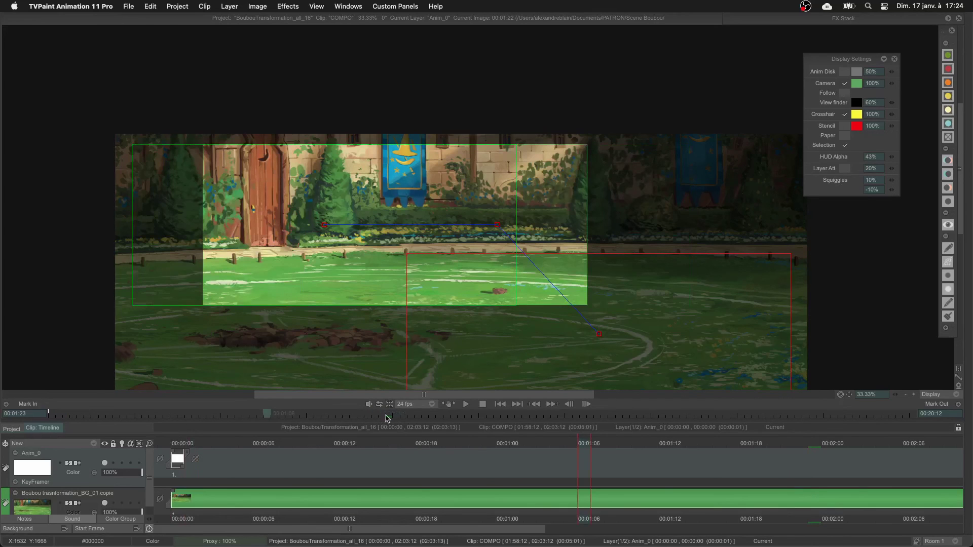
left_click(388, 416)
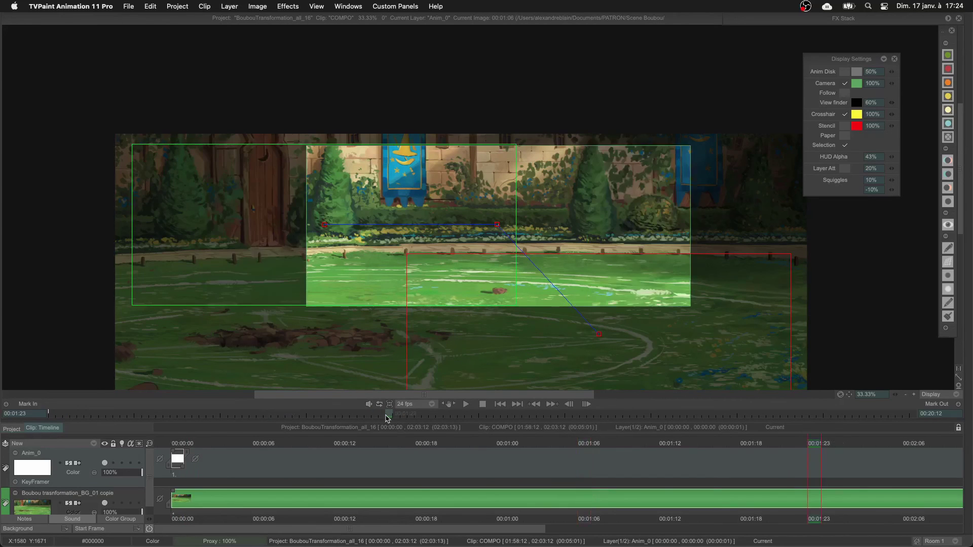